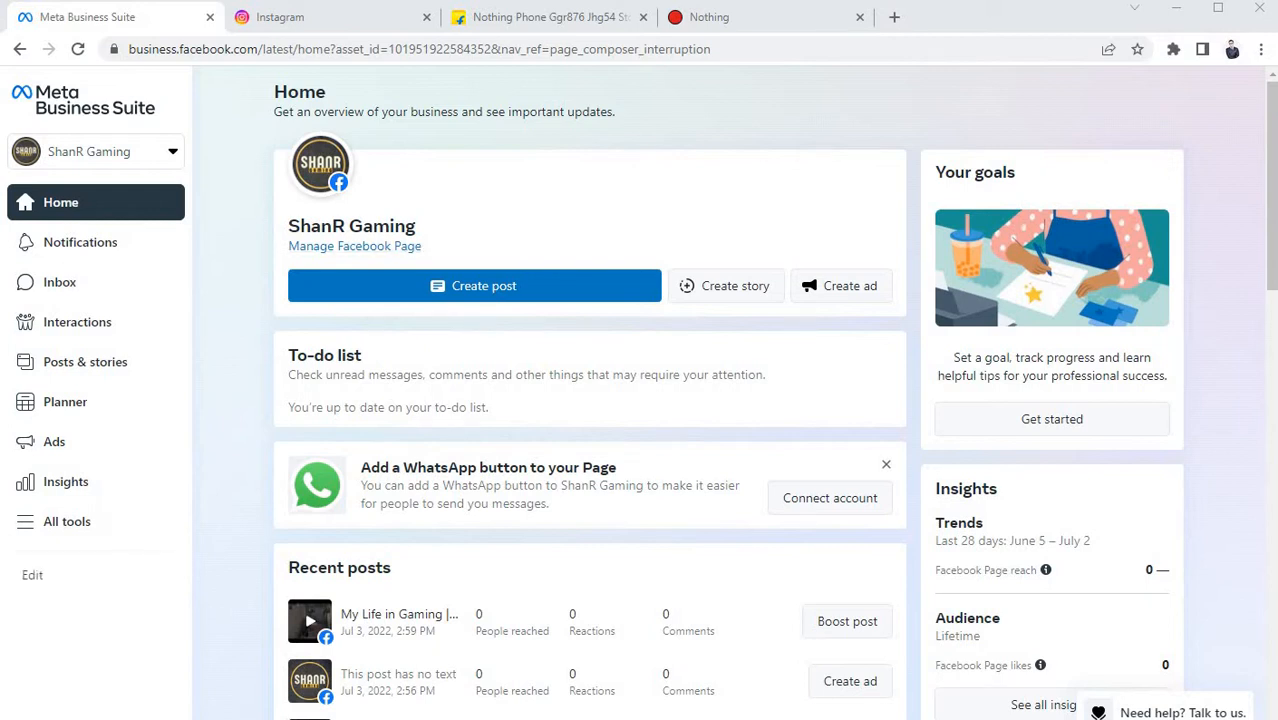
Step: Create a new post for the ShanR Gaming page and start connecting an Instagram account with inbox message access allowed
click(365, 288)
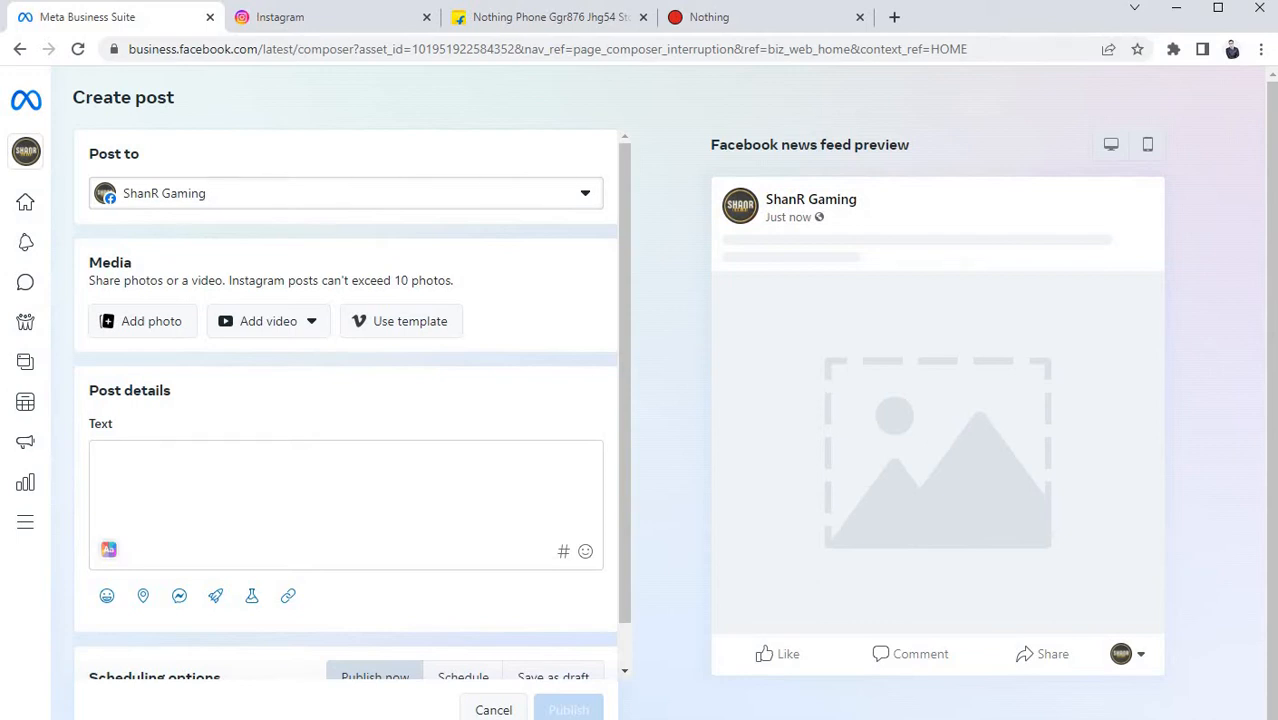
click(346, 193)
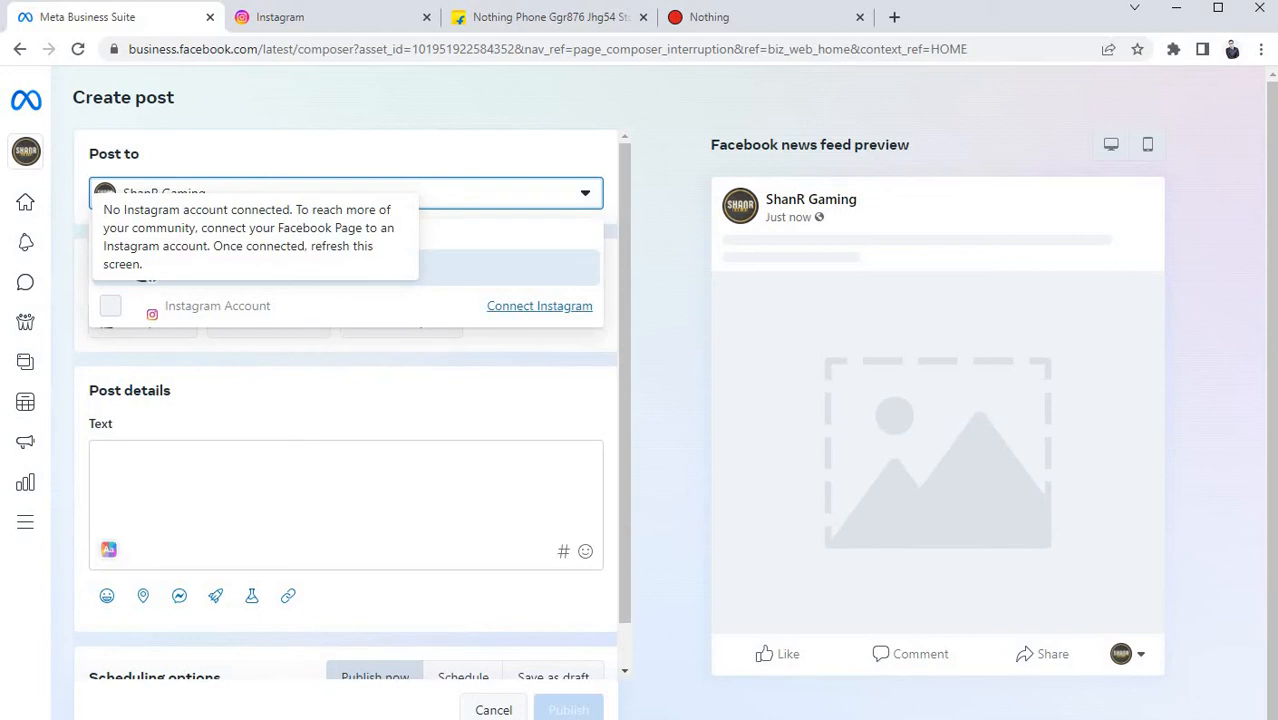
click(564, 309)
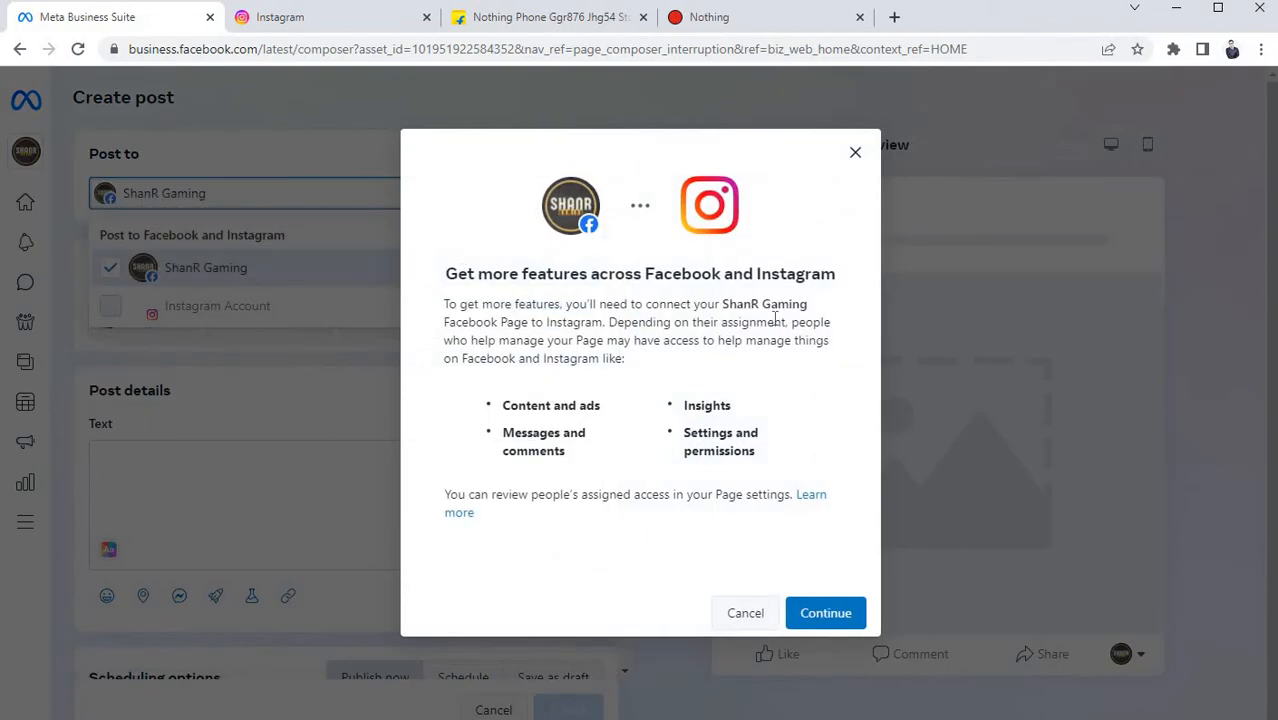
click(833, 612)
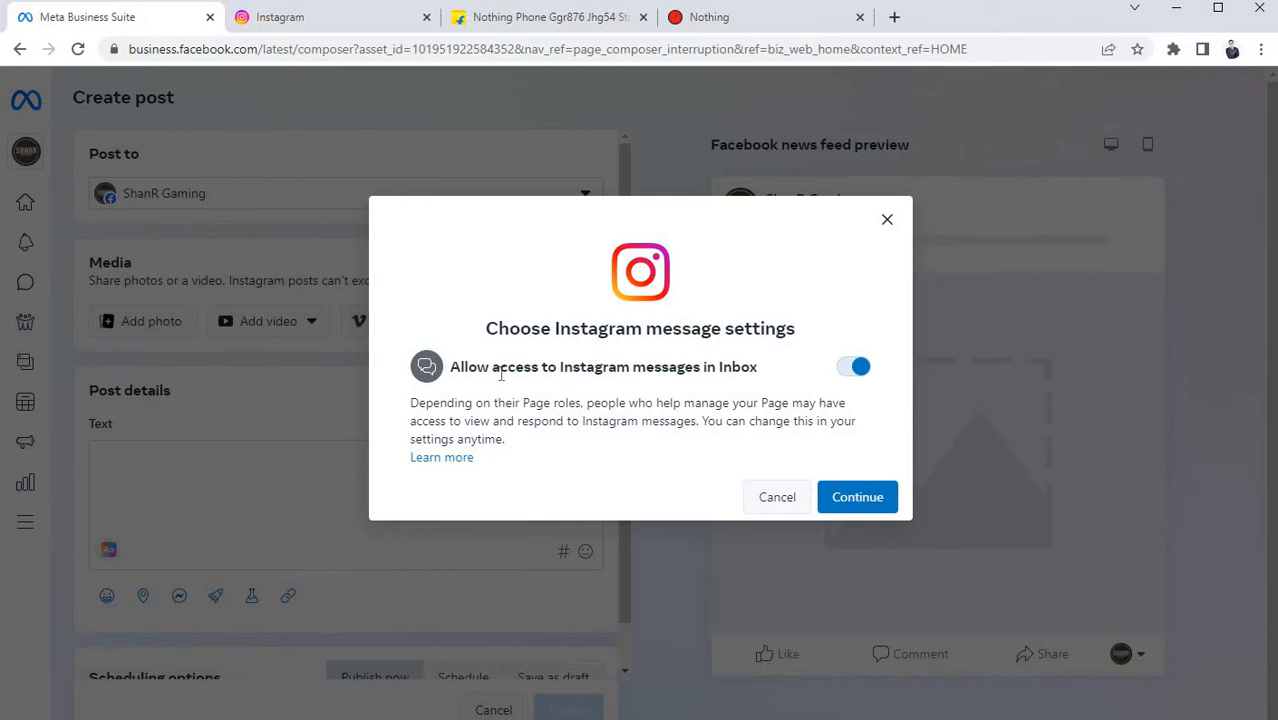
click(879, 502)
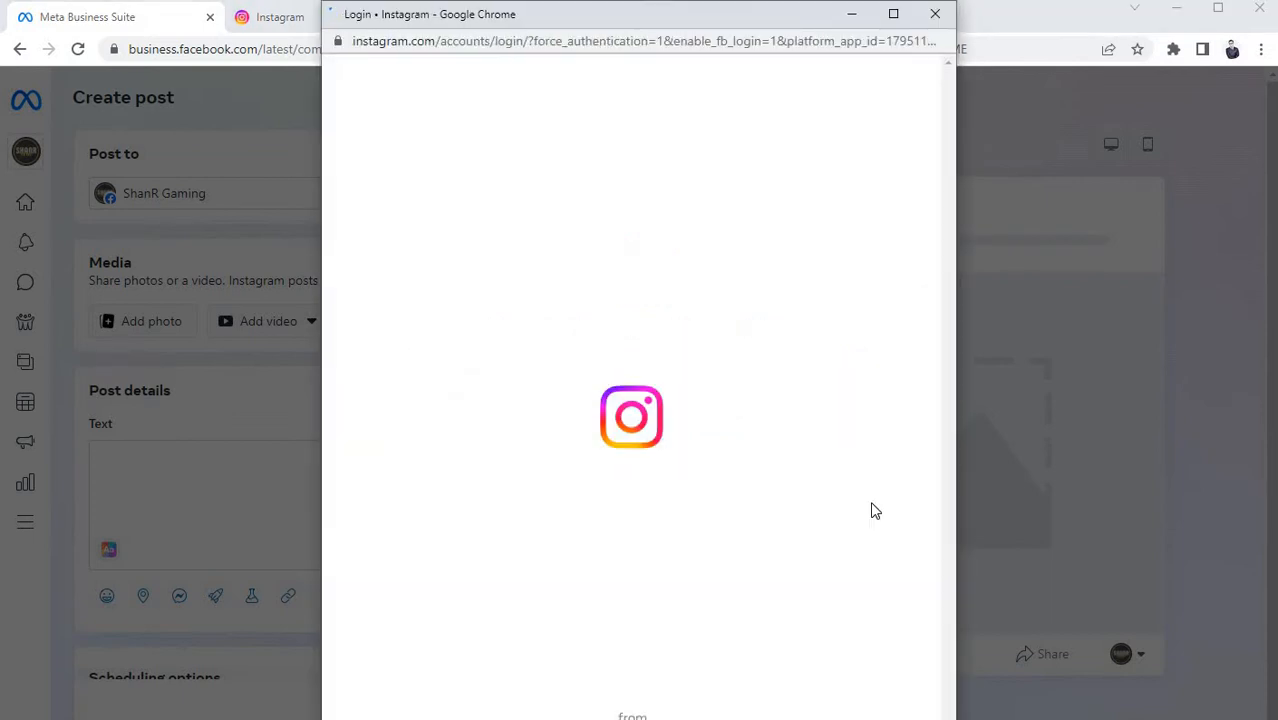
Step: Switch the Instagram login from the suggested profile to a different account
drag(699, 14, 739, 28)
click(757, 498)
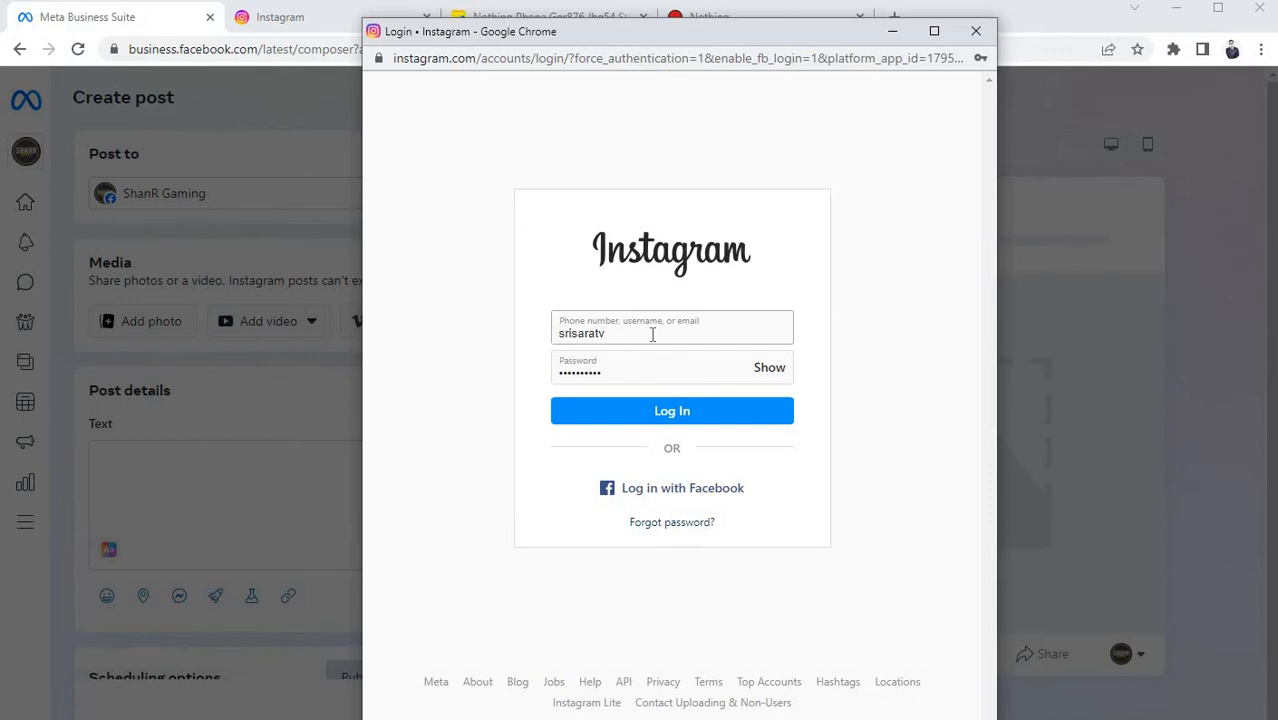
click(710, 526)
key(alt+Left)
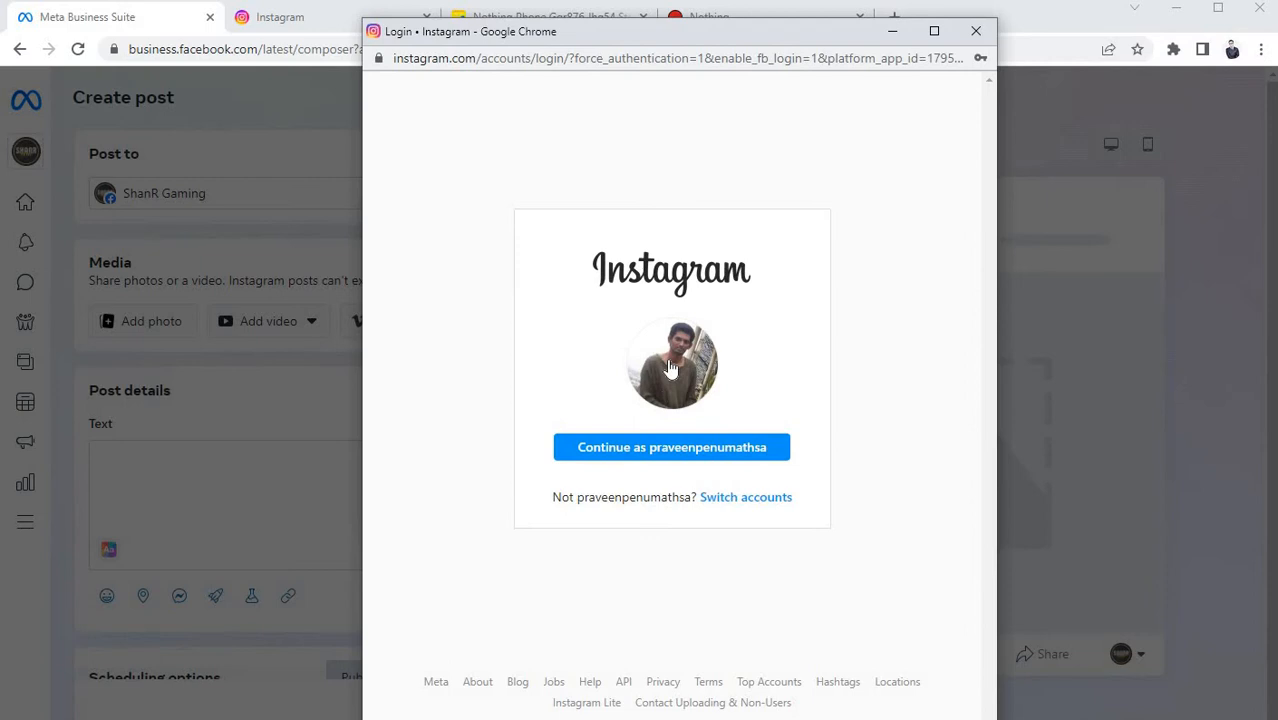
click(757, 496)
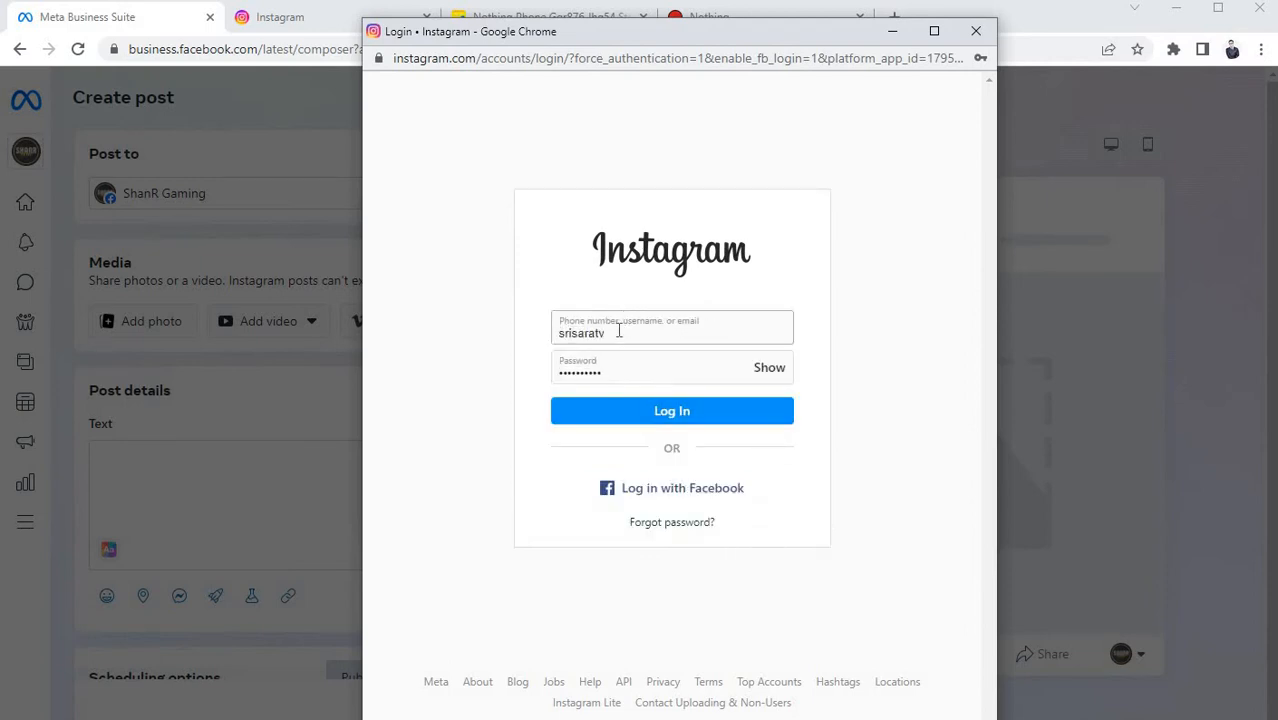
Step: Replace the prefilled Instagram login username with shanrgaming
key(BackSpace)
key(BackSpace)
key(BackSpace)
key(BackSpace)
key(BackSpace)
key(BackSpace)
key(BackSpace)
key(BackSpace)
key(BackSpace)
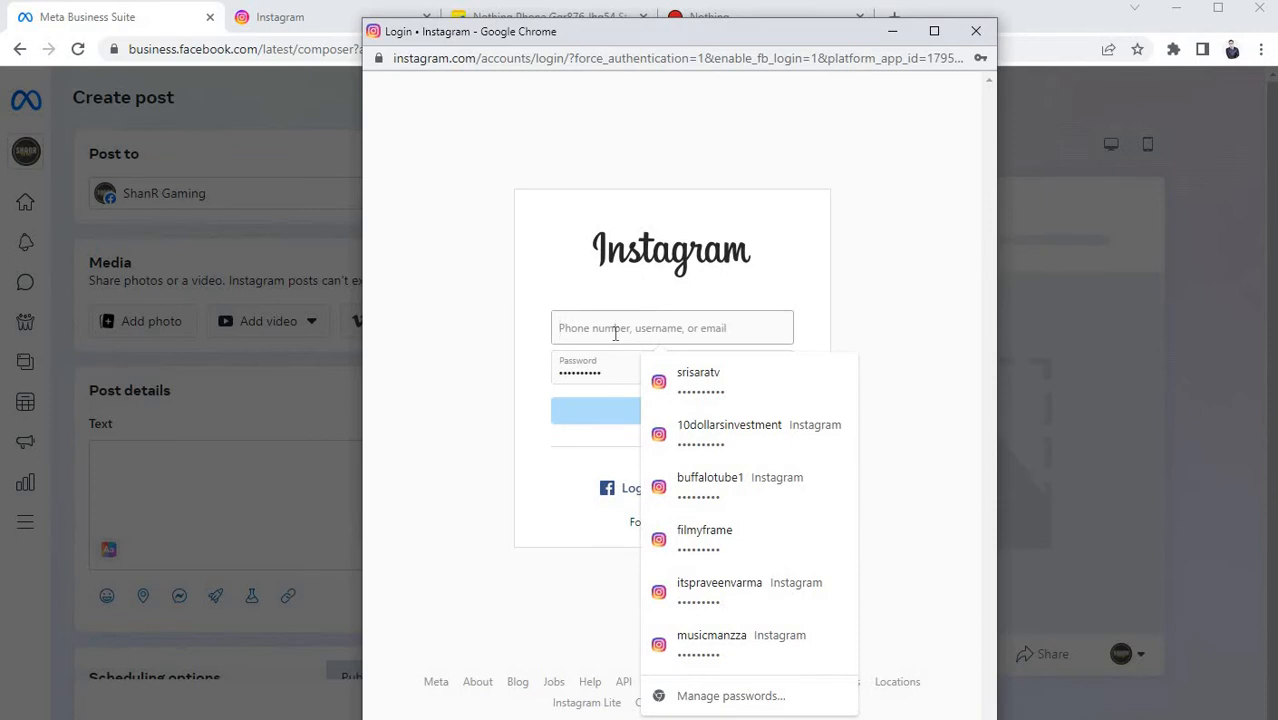
text(sha)
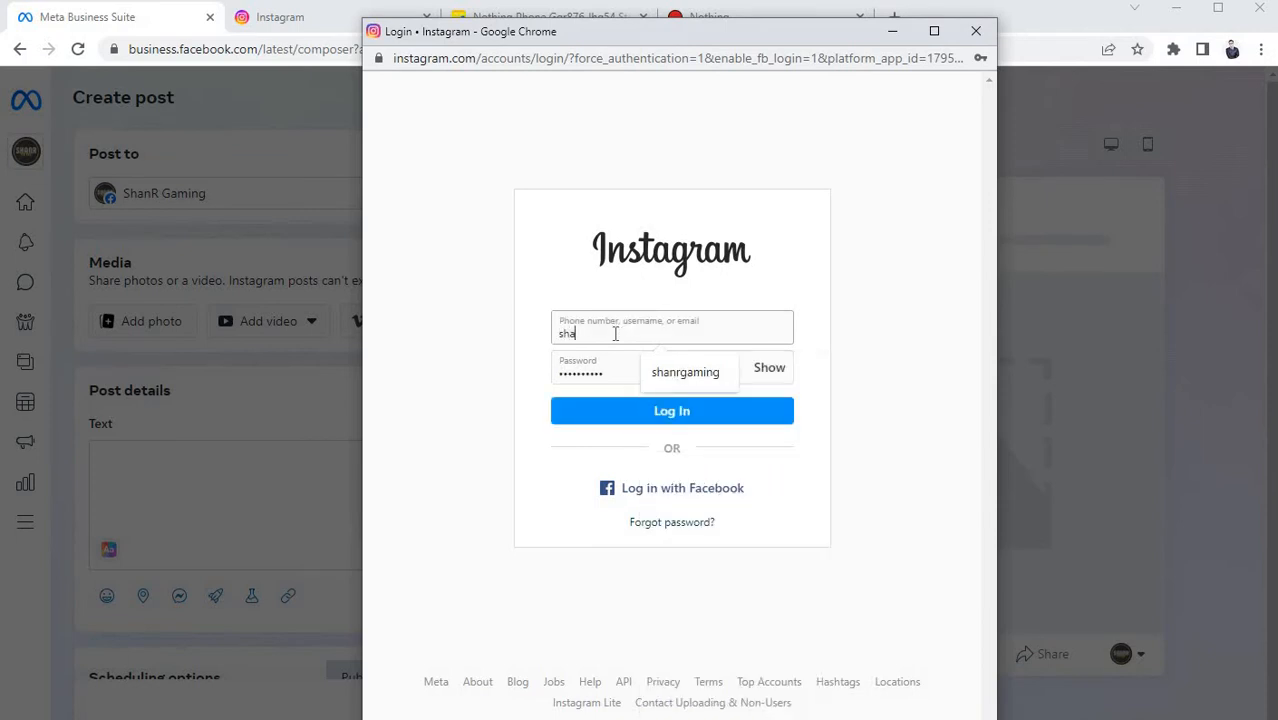
text(nrgaming)
Step: Try to log in to Instagram by entering the account password
key(Tab)
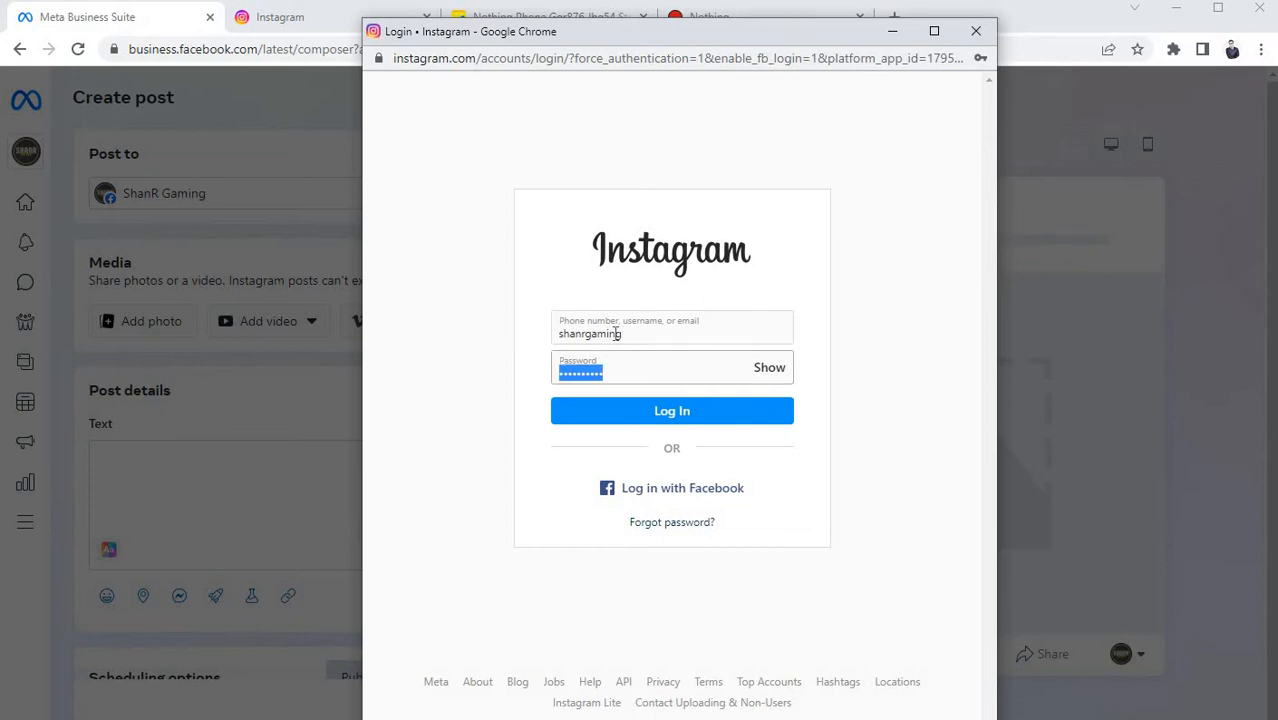
text(s)
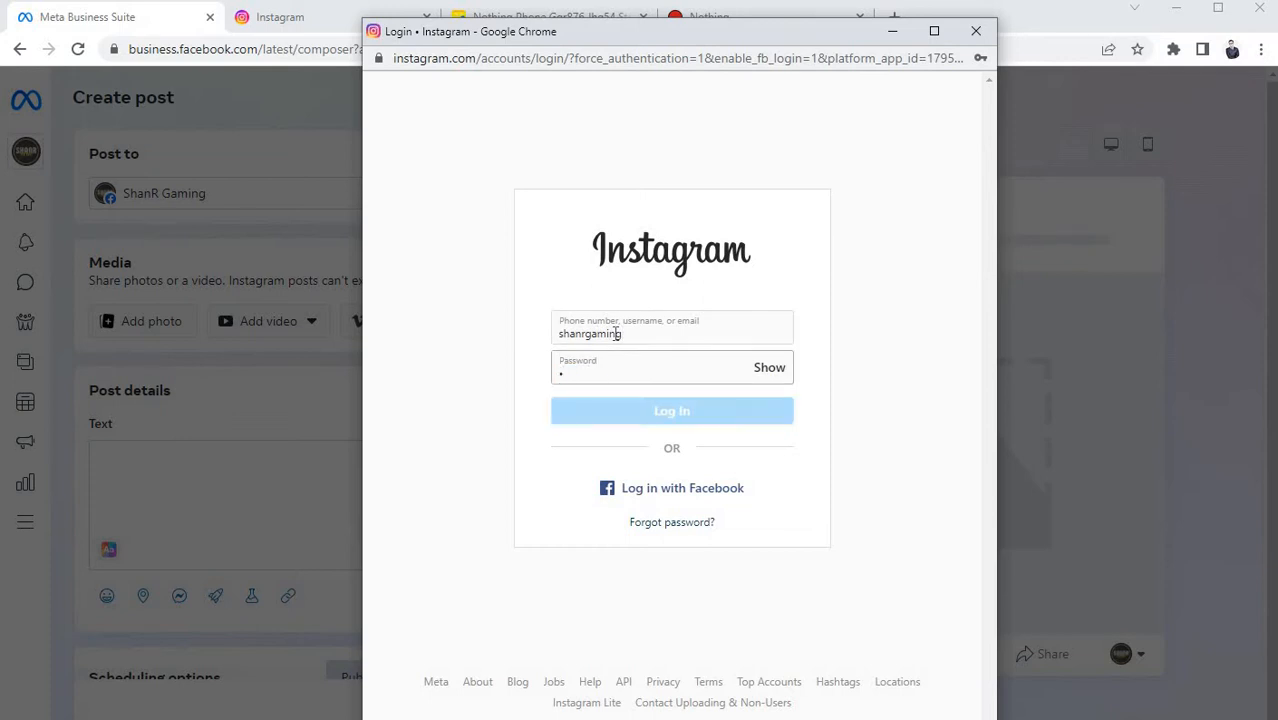
text(******)
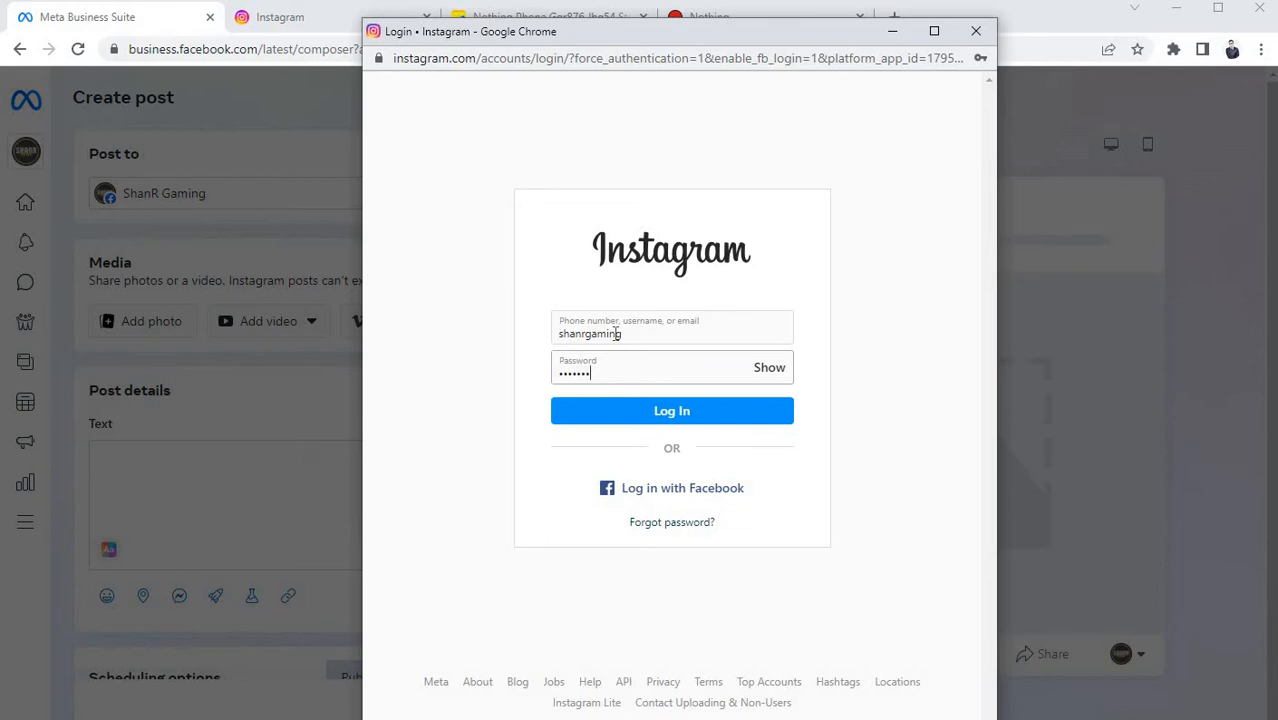
text(*****)
click(691, 420)
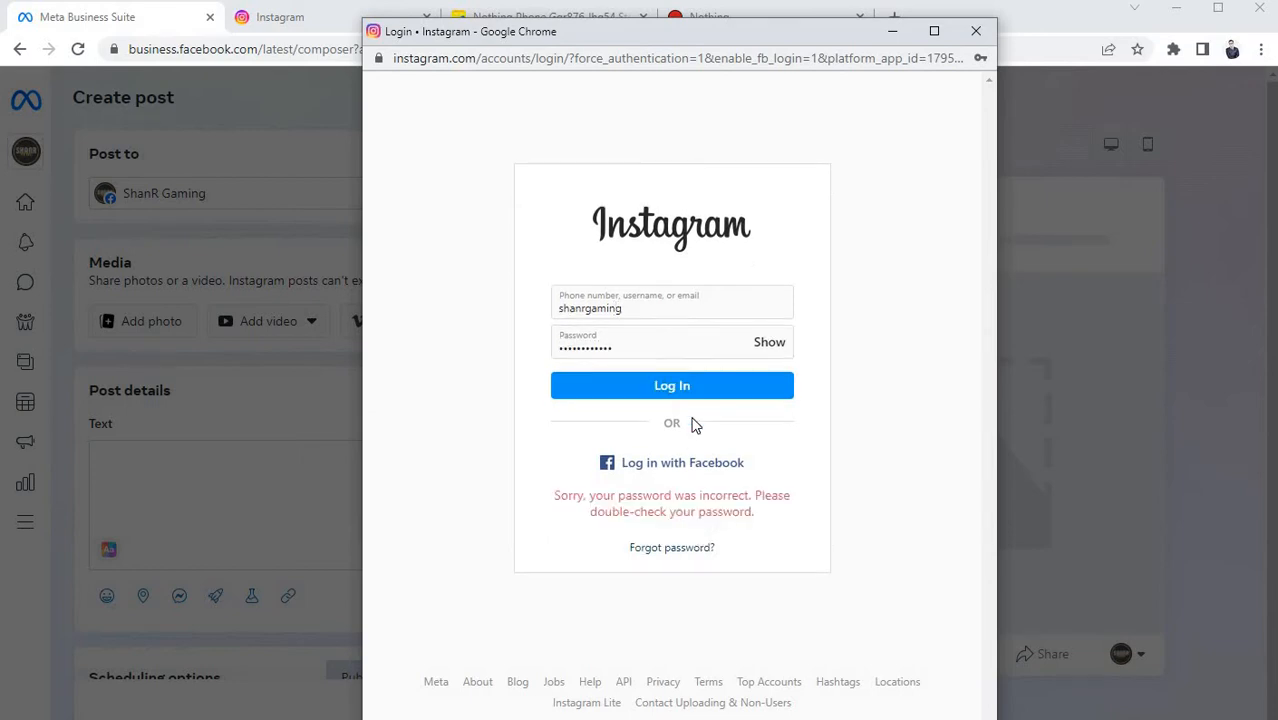
Step: Clear the password field, re-enter the account password and log in to Instagram
click(641, 343)
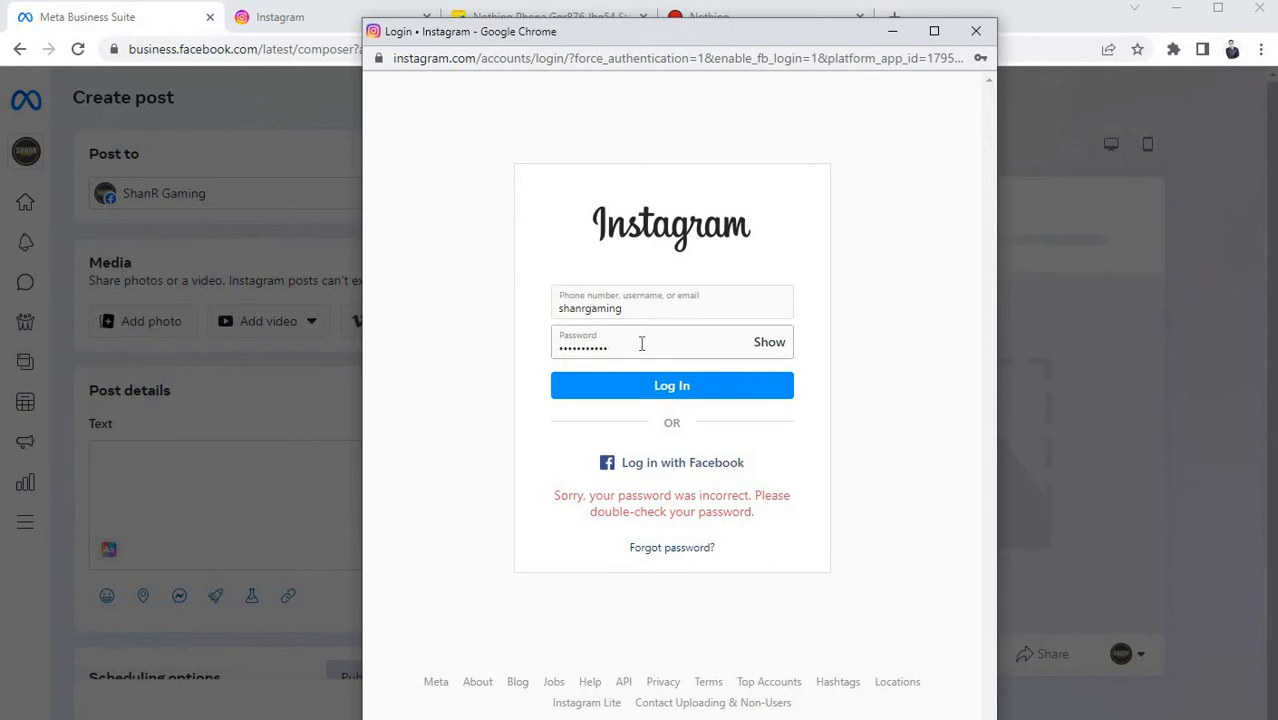
key(BackSpace)
key(BackSpace)
key(BackSpace)
key(BackSpace)
key(BackSpace)
key(BackSpace)
key(BackSpace)
key(BackSpace)
key(BackSpace)
key(BackSpace)
key(BackSpace)
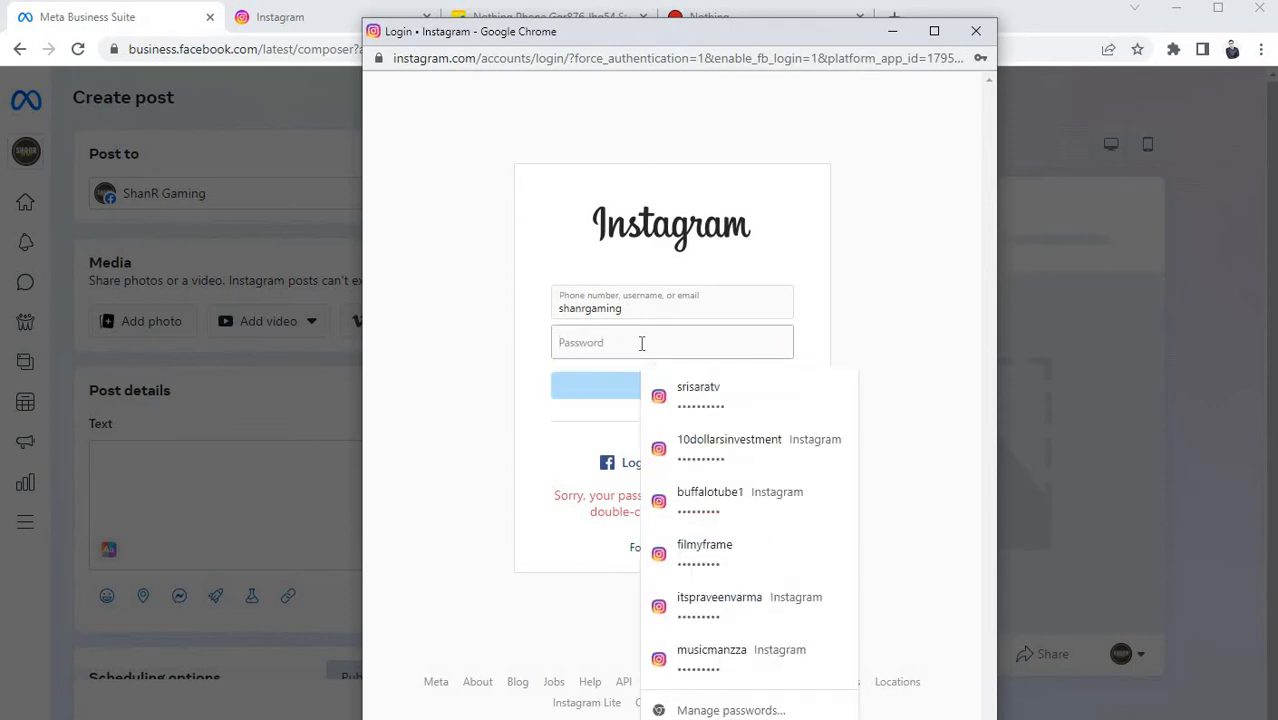
text(•)
key(BackSpace)
text(•)
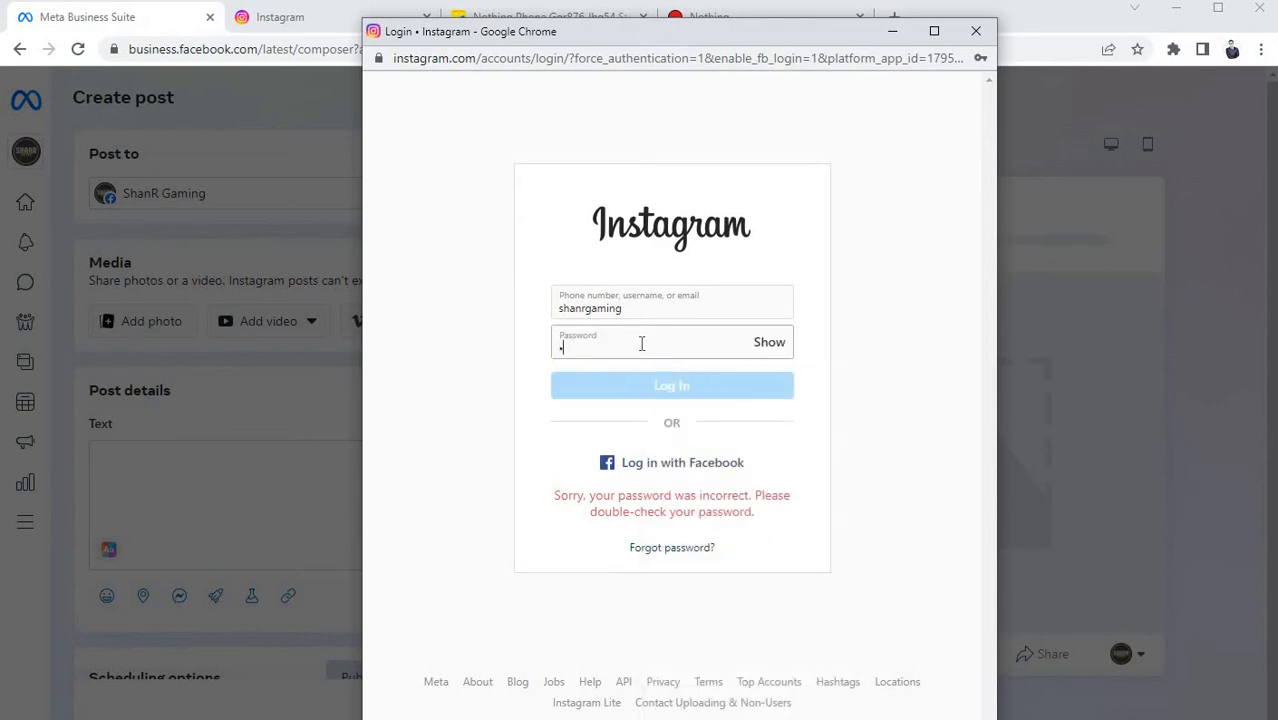
text(••••••••••)
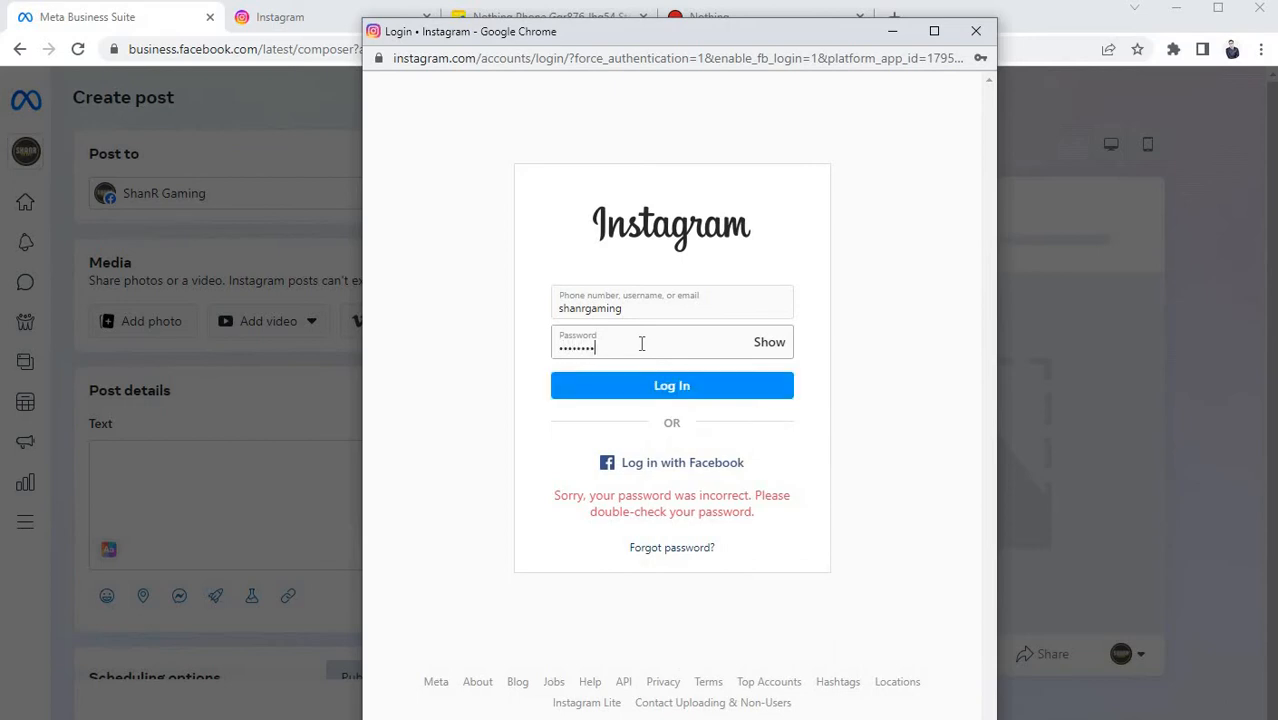
text(•)
click(673, 392)
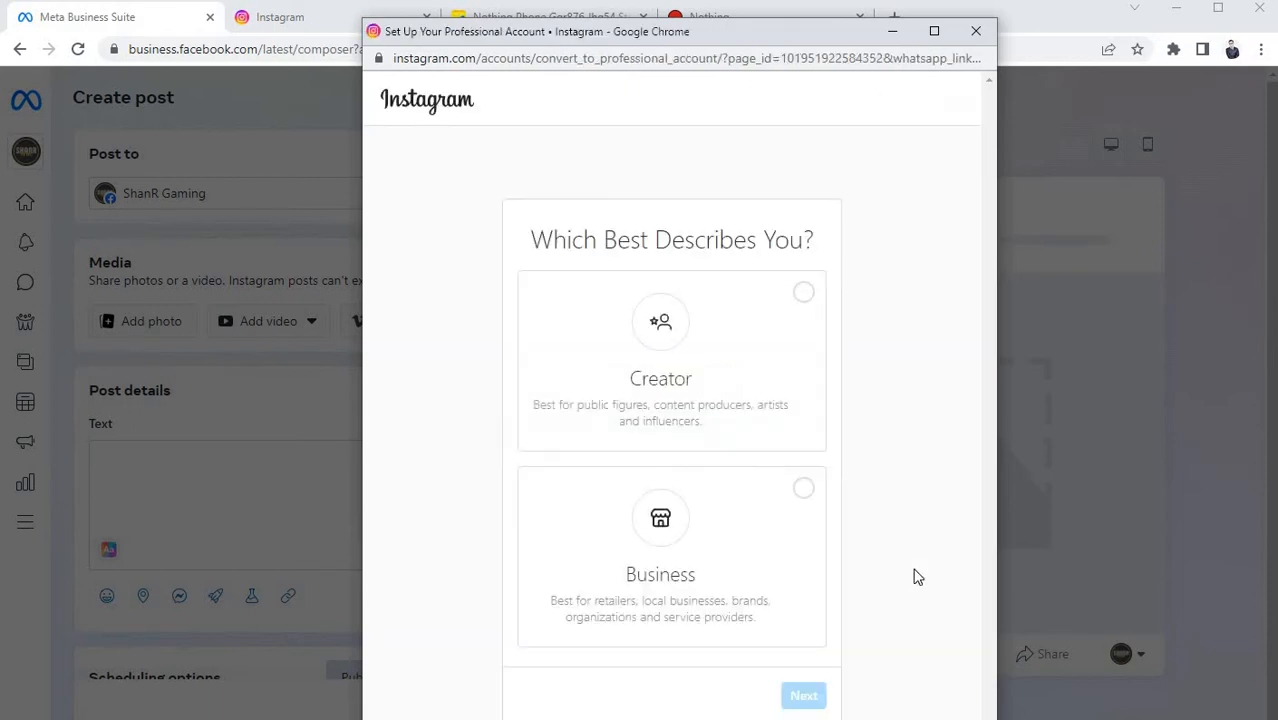
Step: Choose Creator as the professional account type and continue to the category selection
click(808, 293)
click(806, 698)
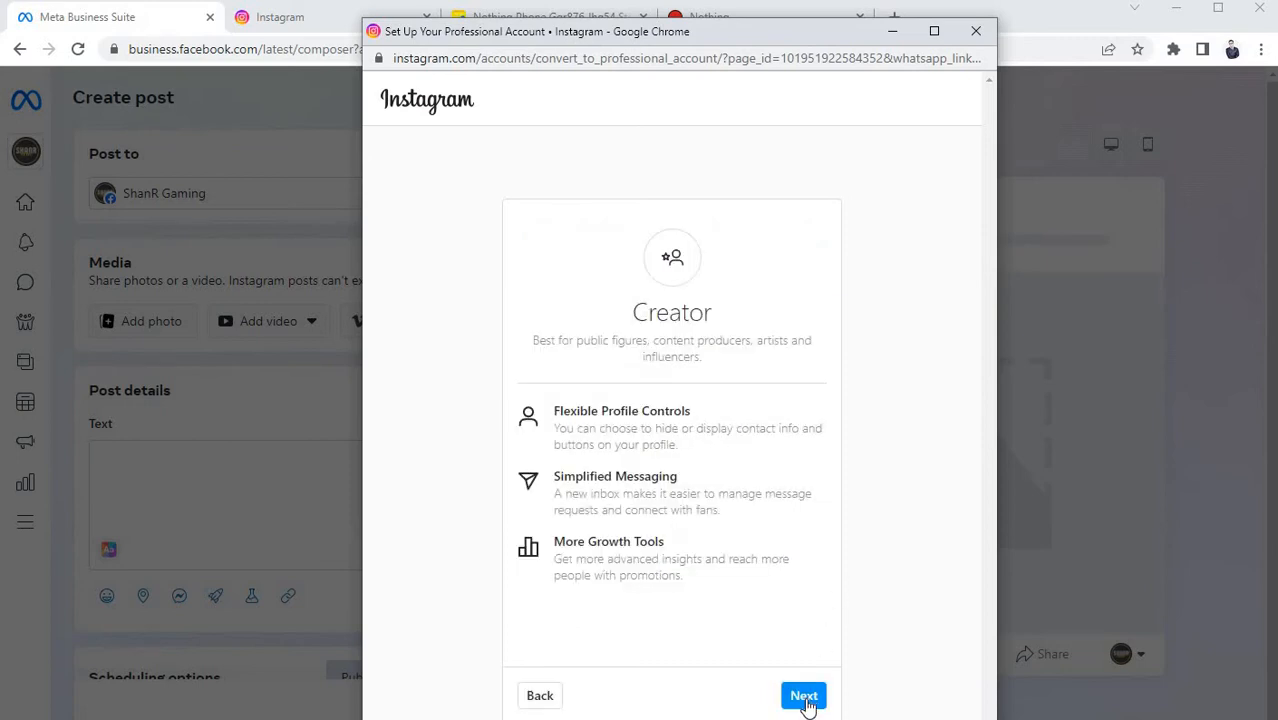
click(805, 697)
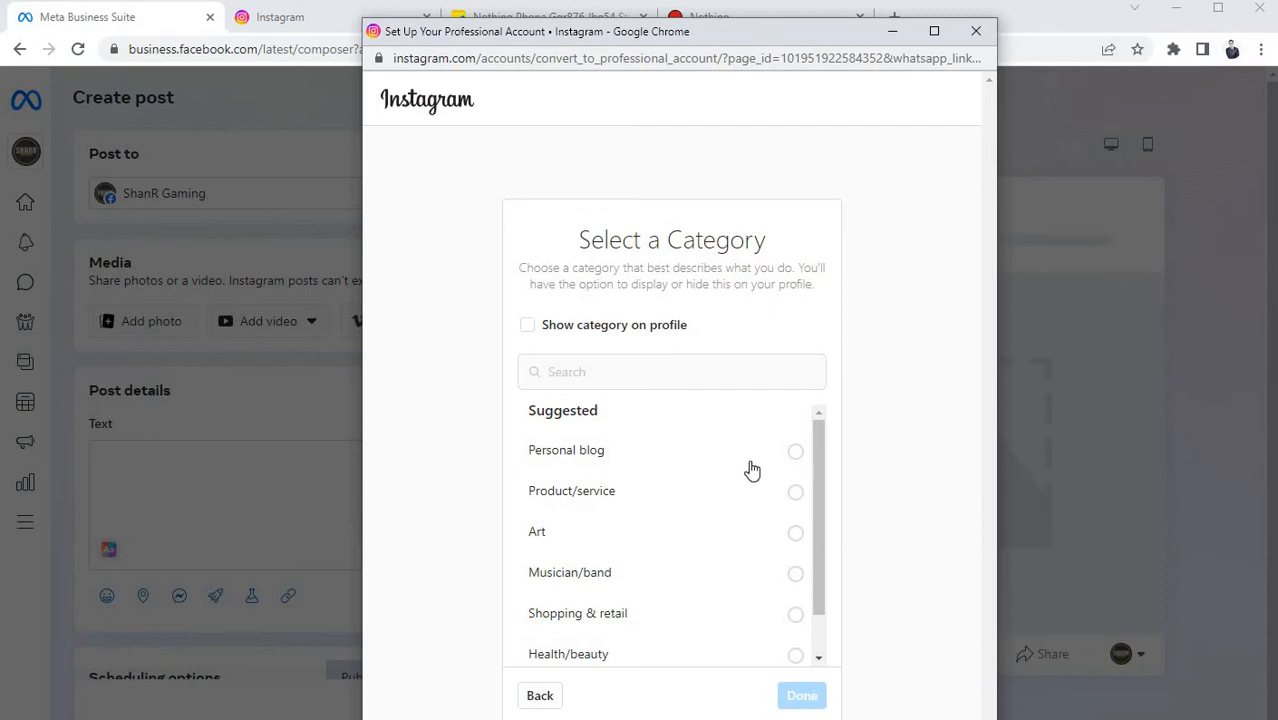
Step: Search the categories for "gaming", choose Gaming video creator and finish the professional account setup
scroll(702, 505, down, 1)
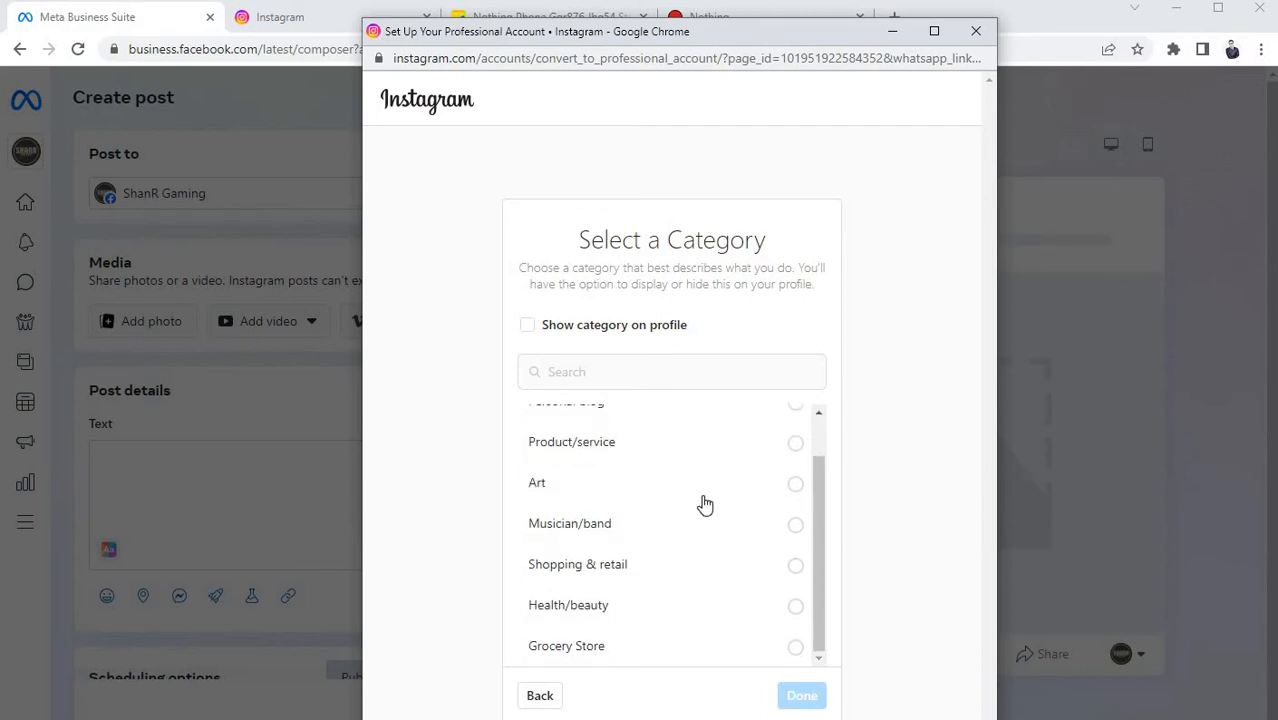
click(612, 369)
text(g)
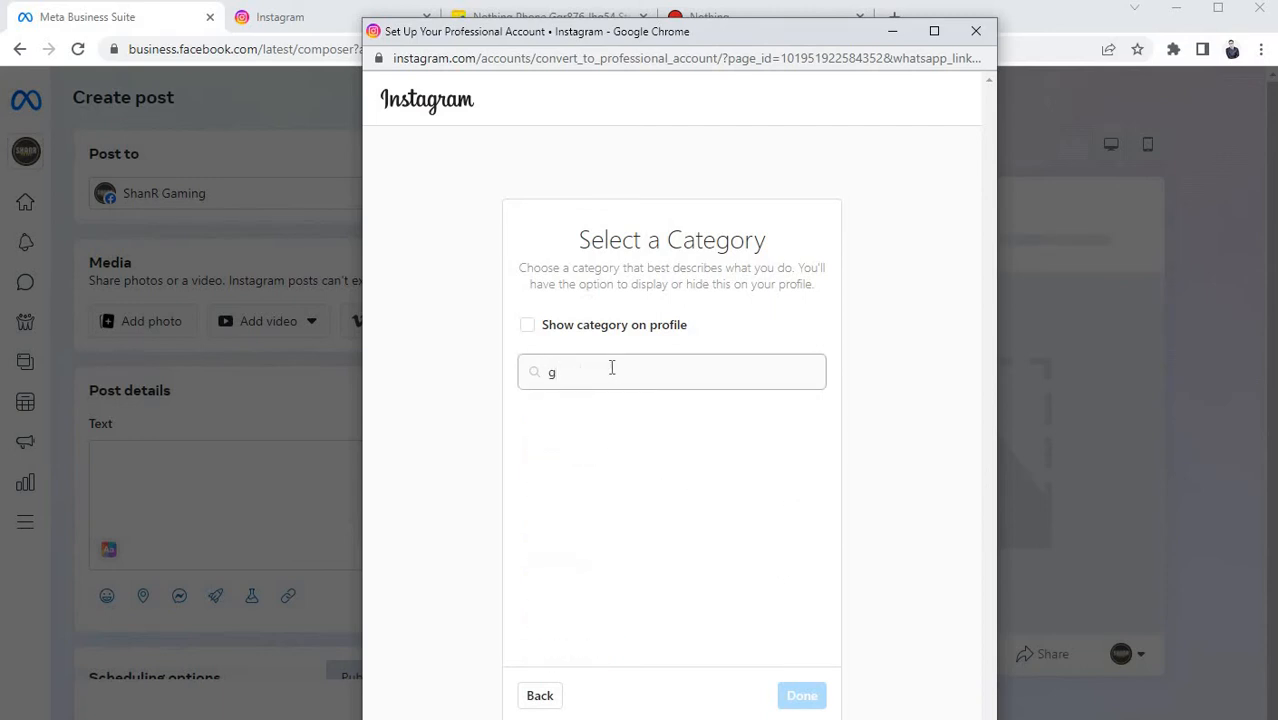
text(aming)
click(632, 430)
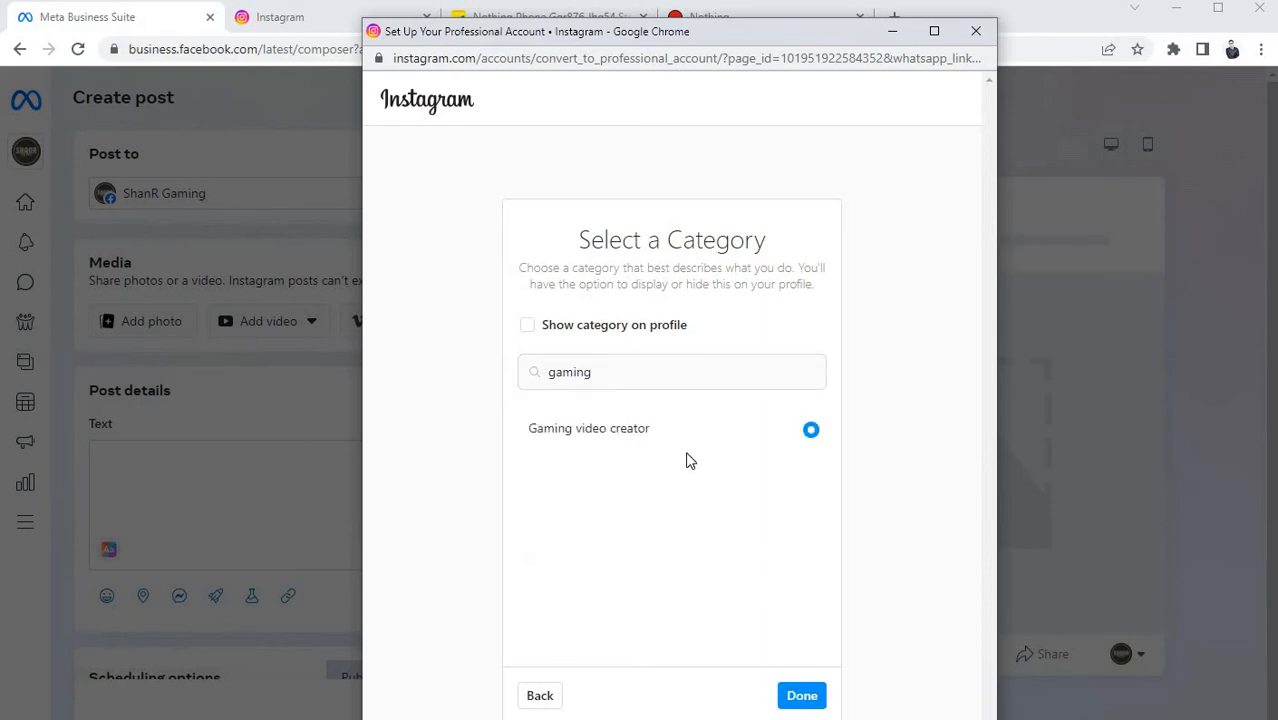
click(799, 694)
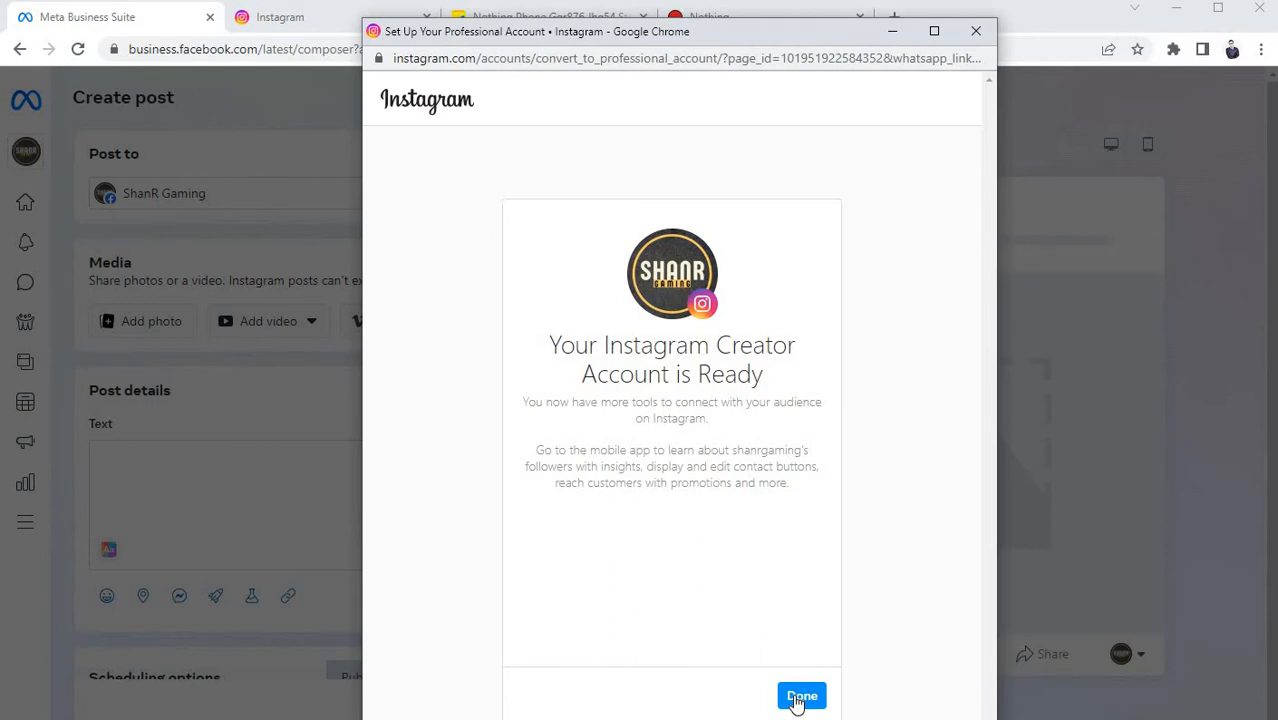
click(800, 696)
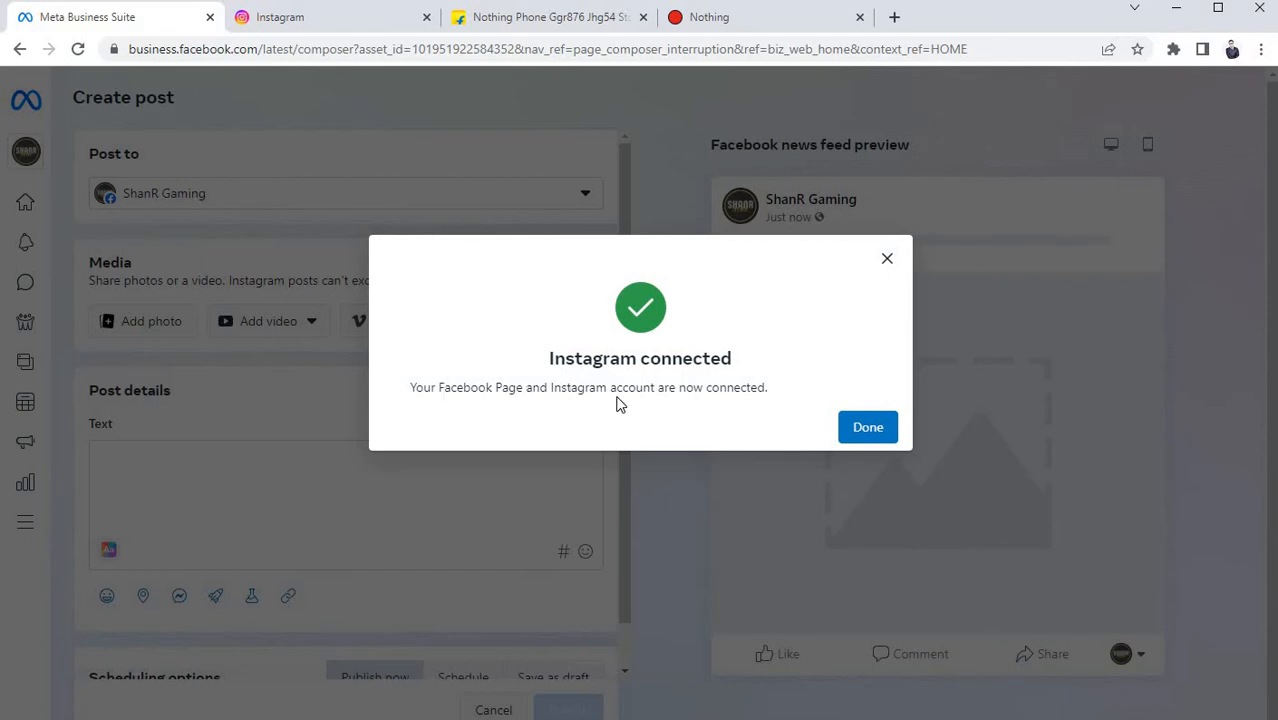
Step: Dismiss the Instagram connection and Meta Business Account dialogs, and reload the post composer
click(858, 434)
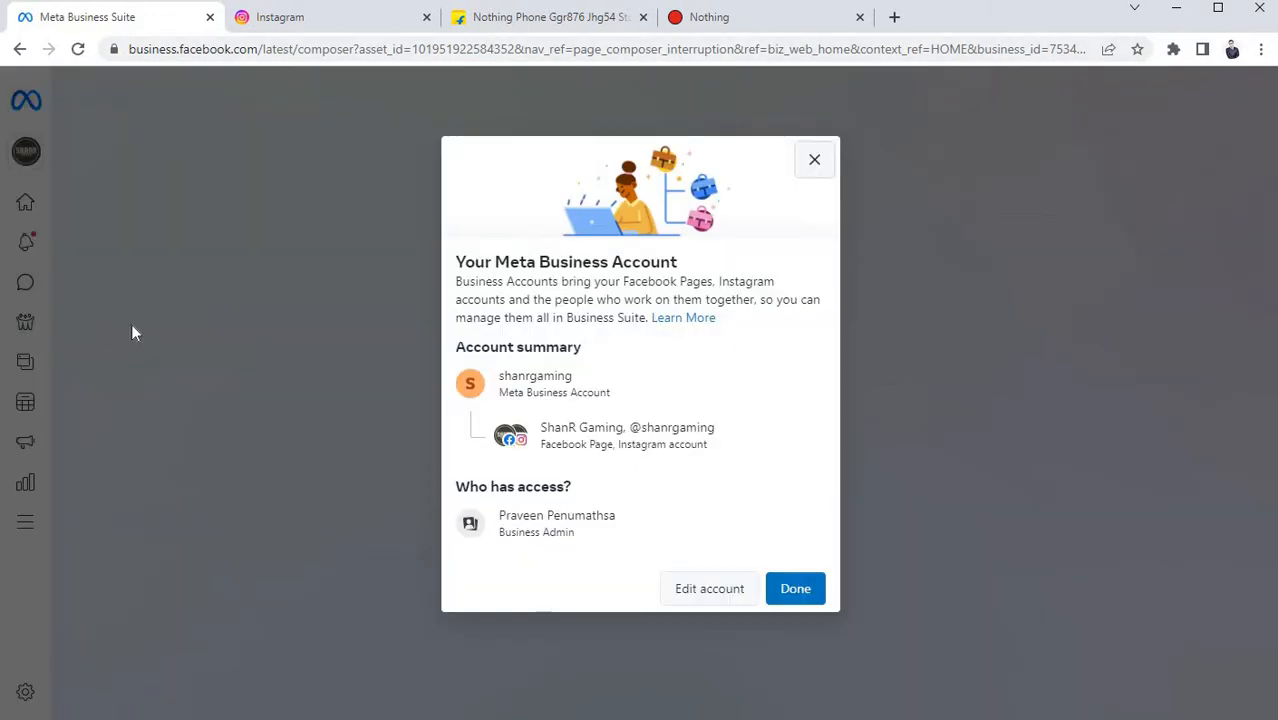
click(804, 591)
scroll(340, 420, down, 1)
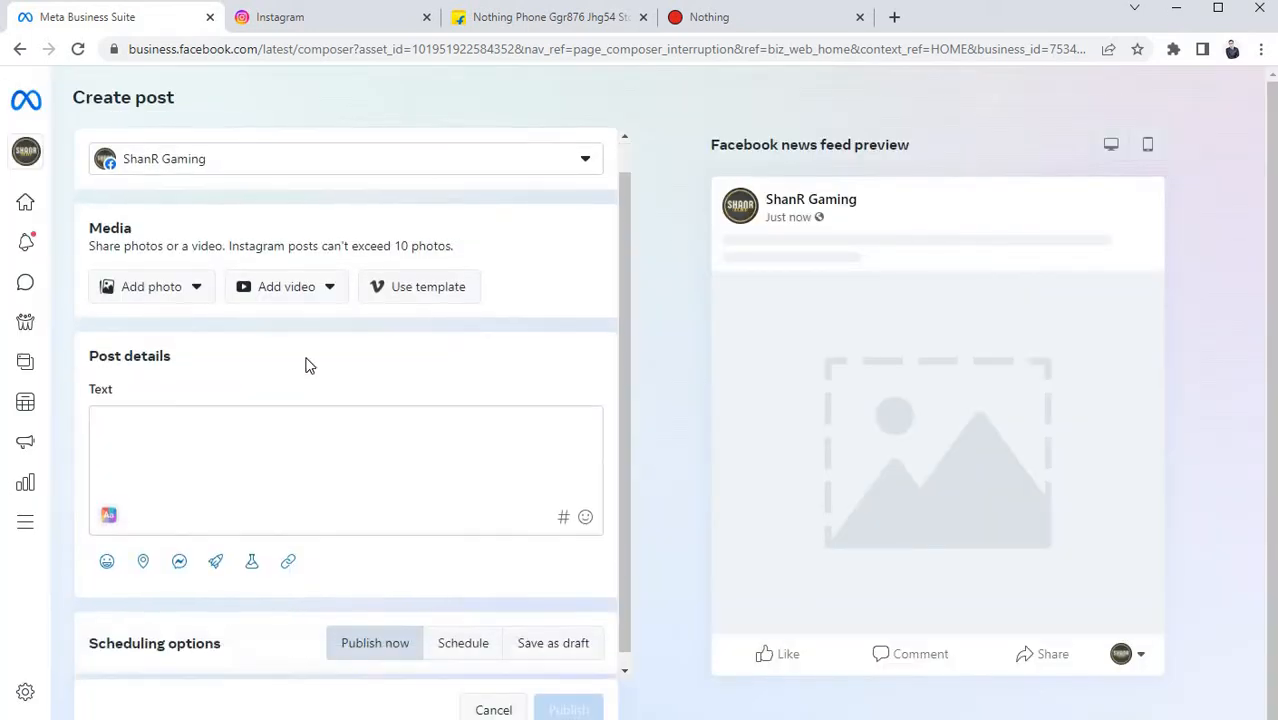
click(80, 49)
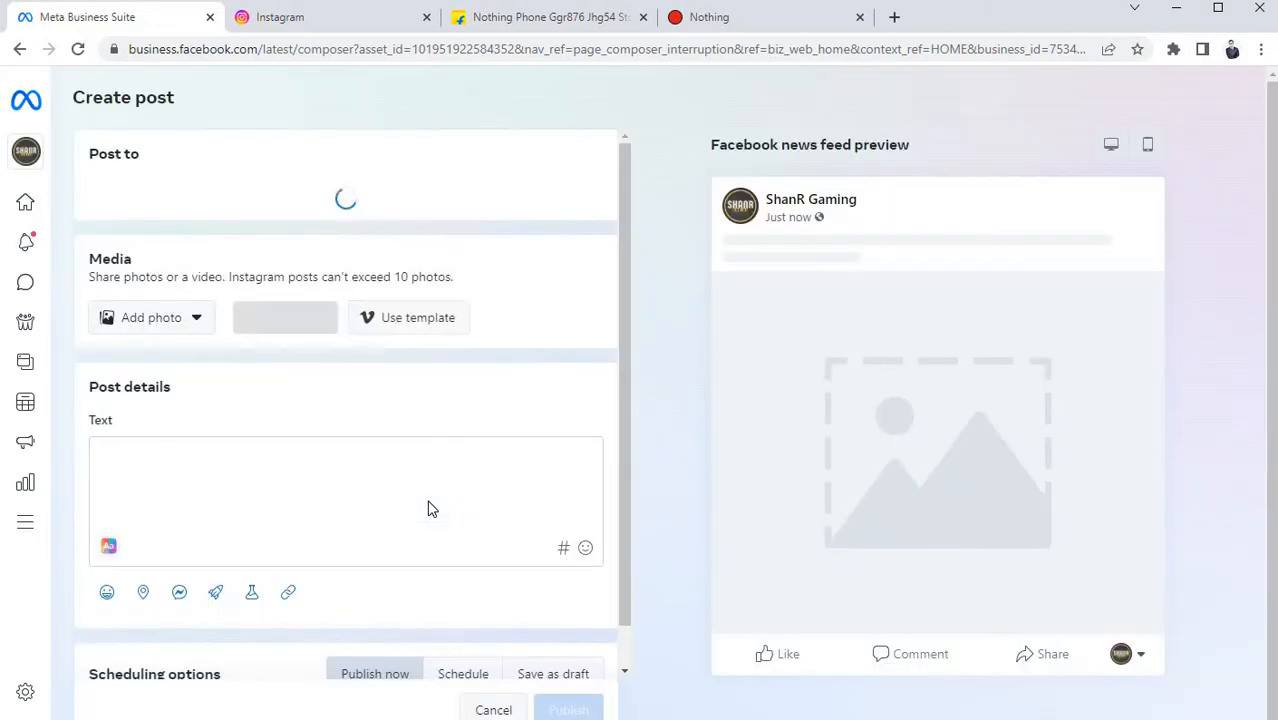
Step: Add the photo "Bike Stunt Boat Race Attacking Enemies (2)" to the post from the ShanR Gaming folder in Pictures on the desktop computer
click(177, 330)
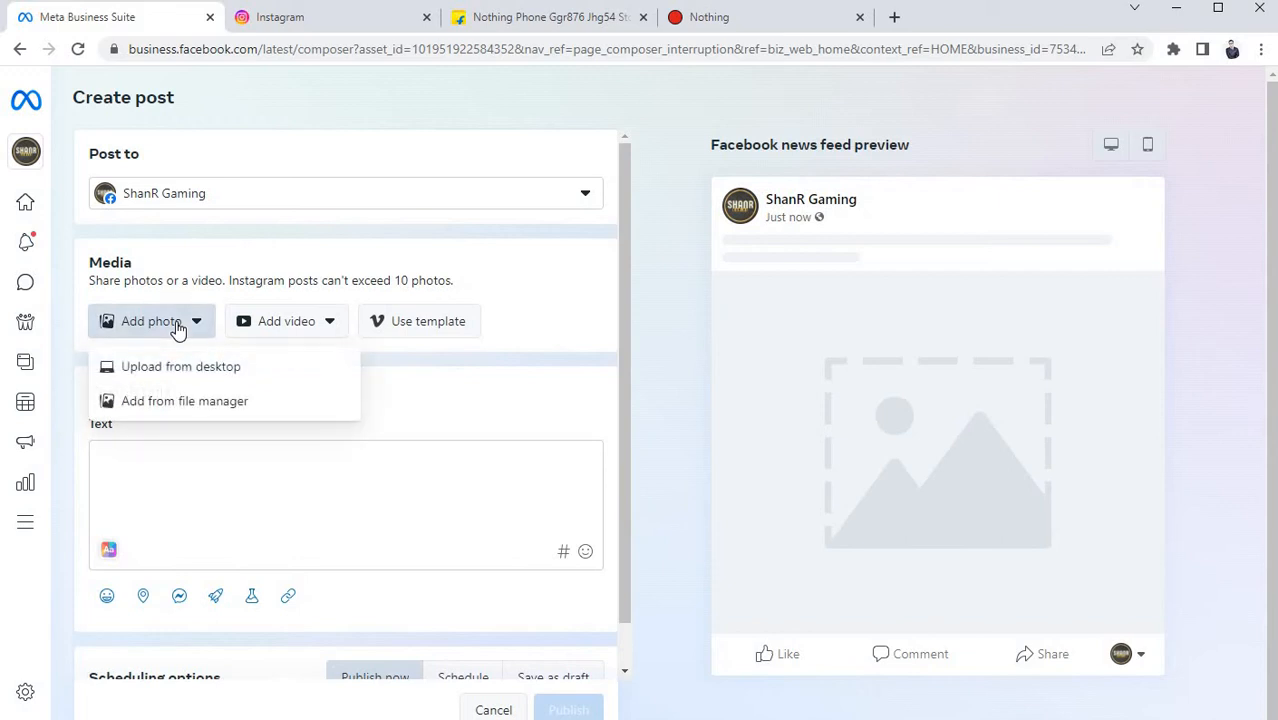
click(307, 328)
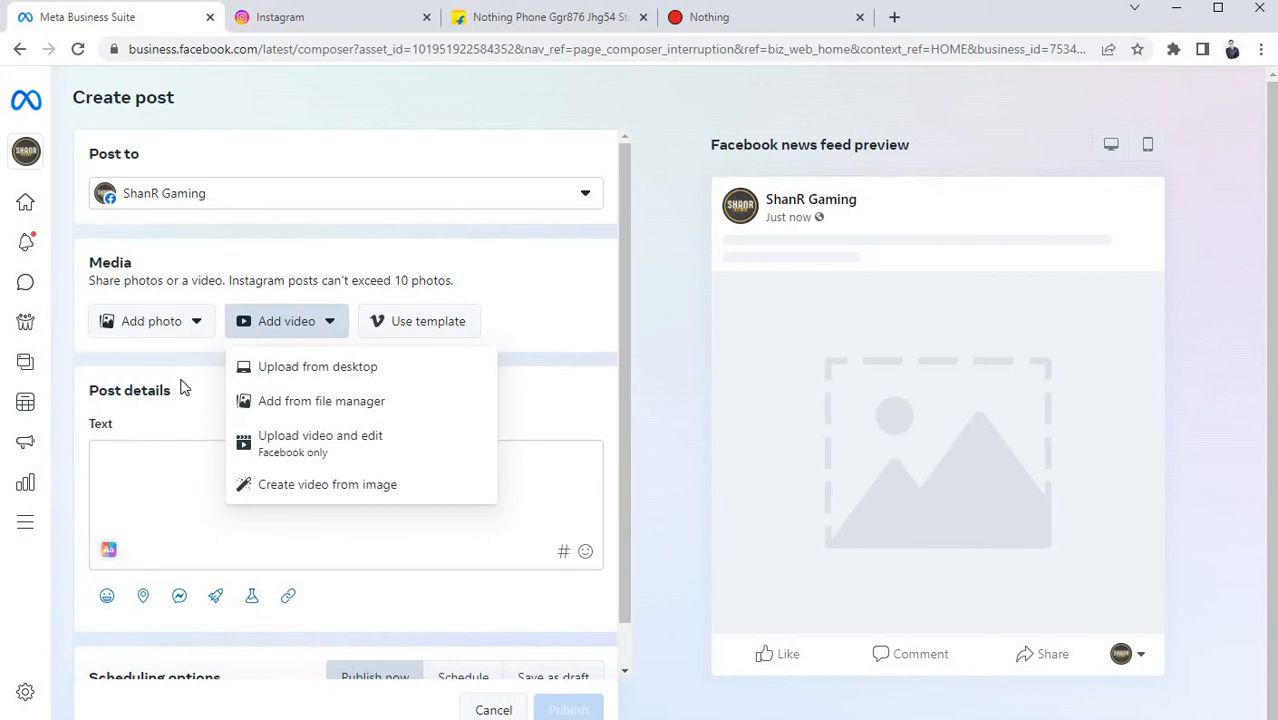
click(143, 328)
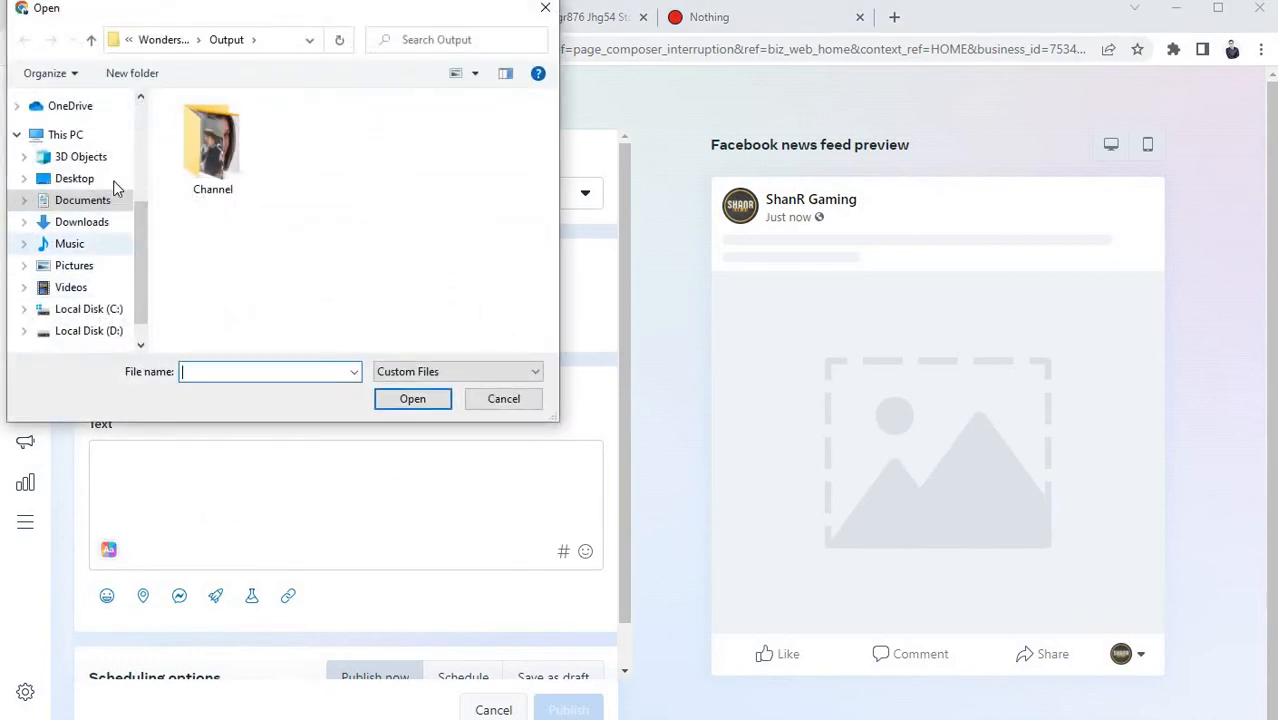
click(80, 268)
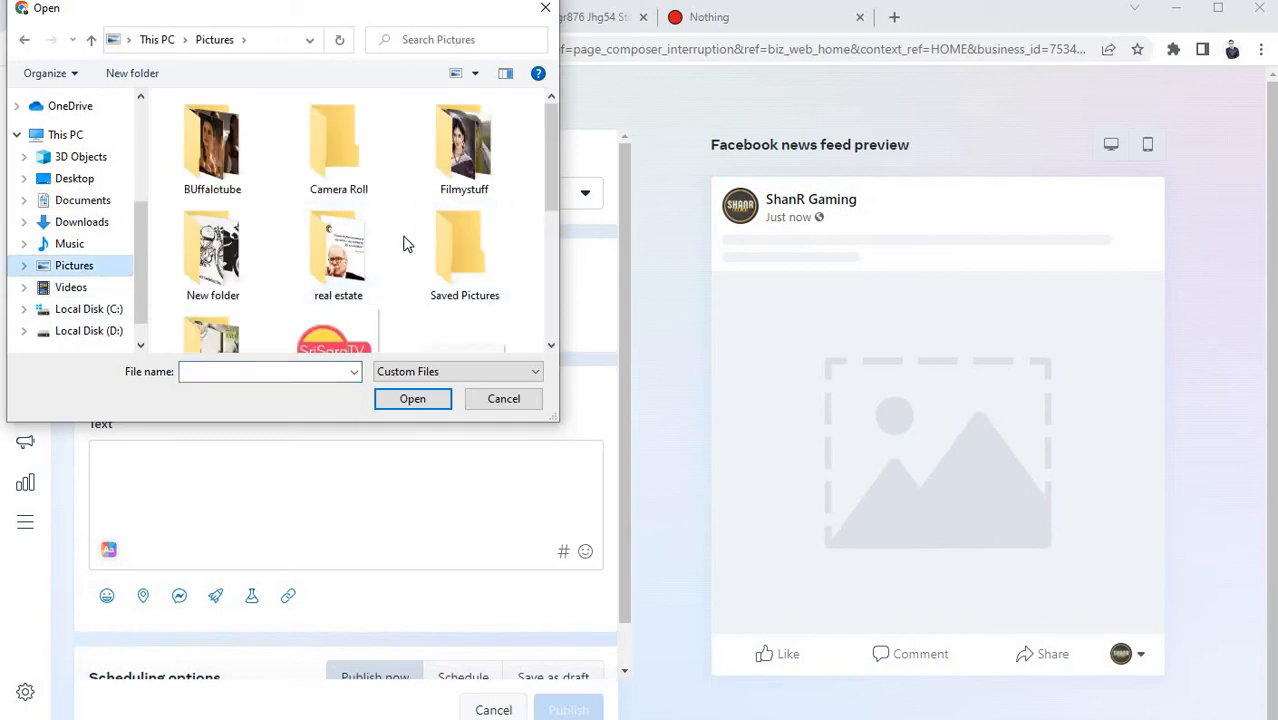
scroll(405, 244, down, 3)
scroll(377, 260, up, 1)
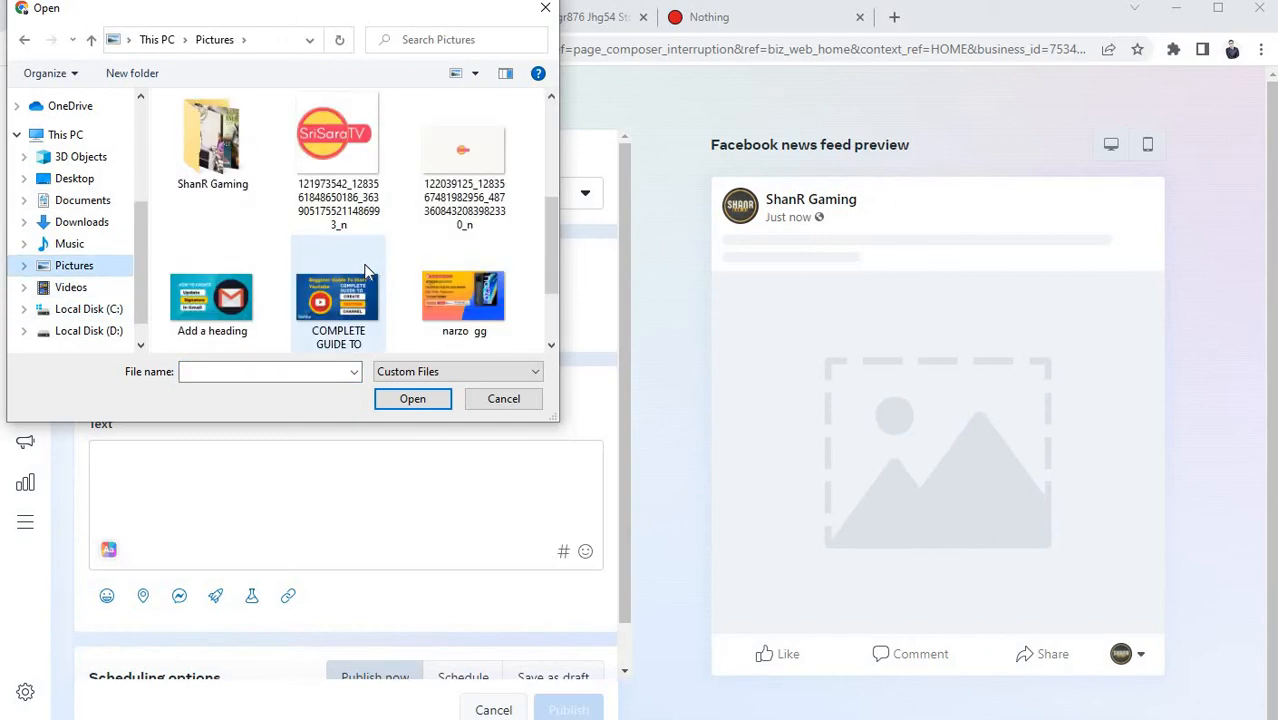
double_click(233, 175)
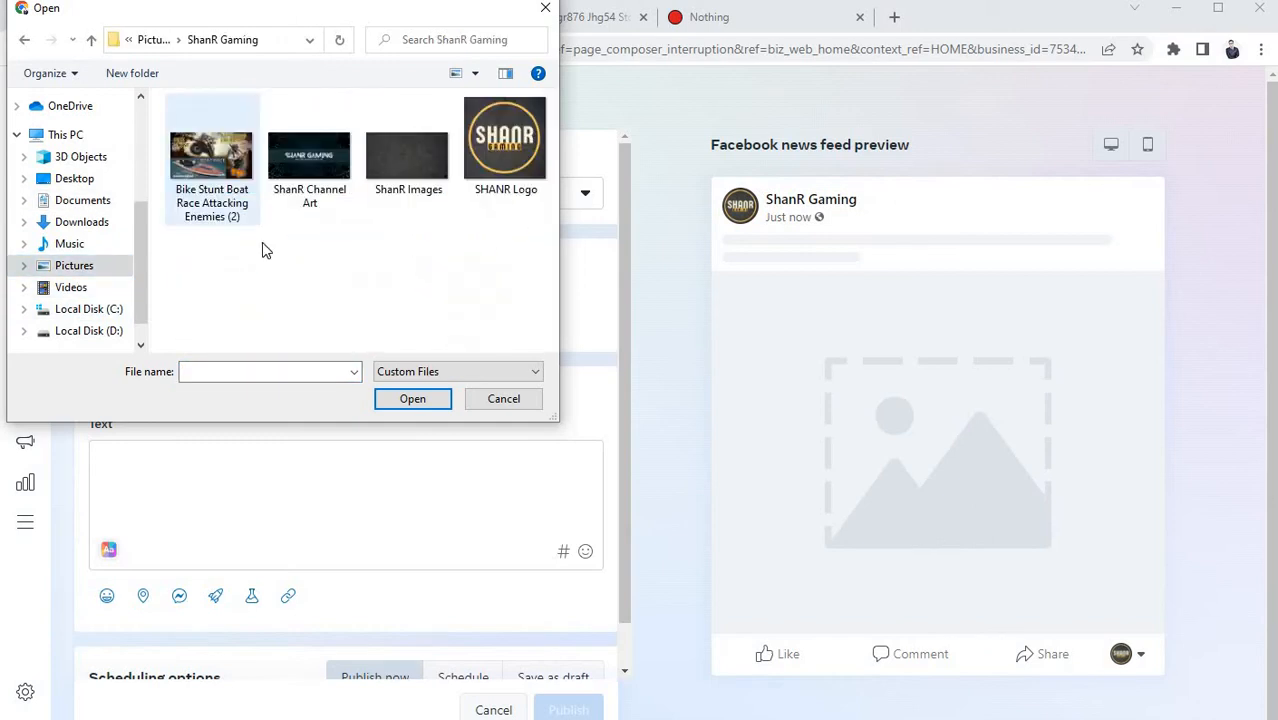
click(215, 178)
click(398, 405)
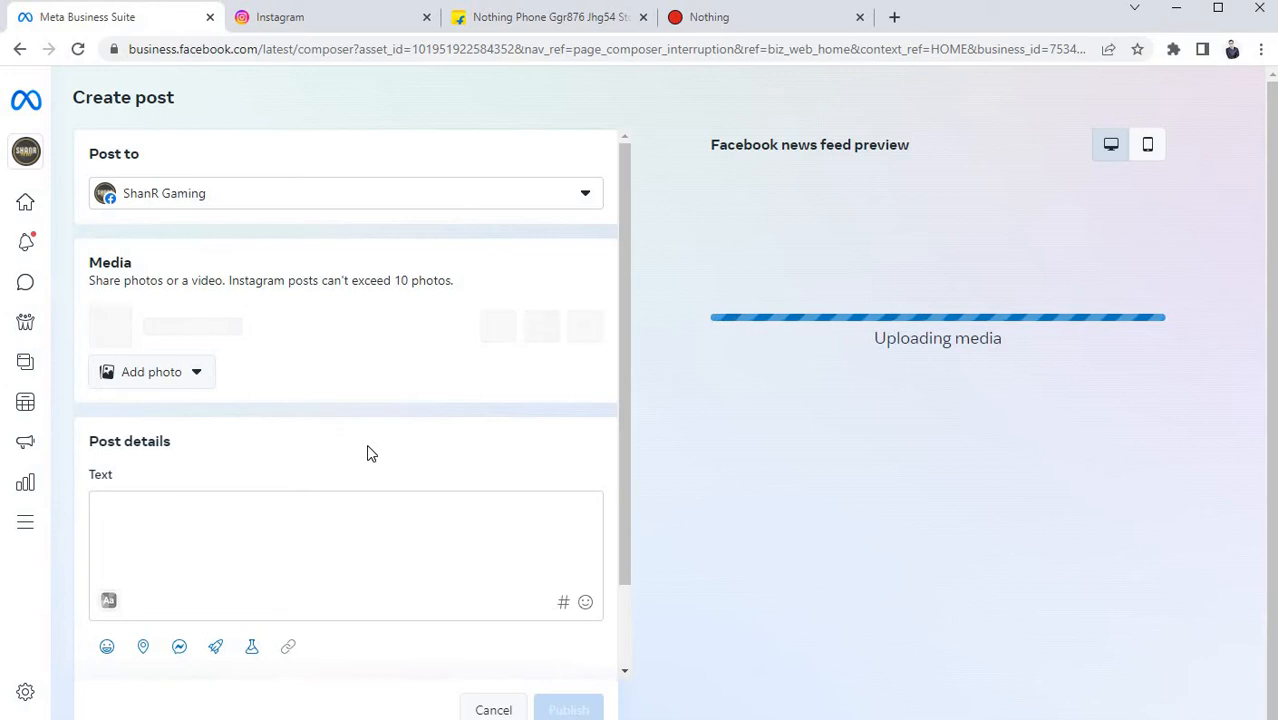
scroll(245, 535, down, 1)
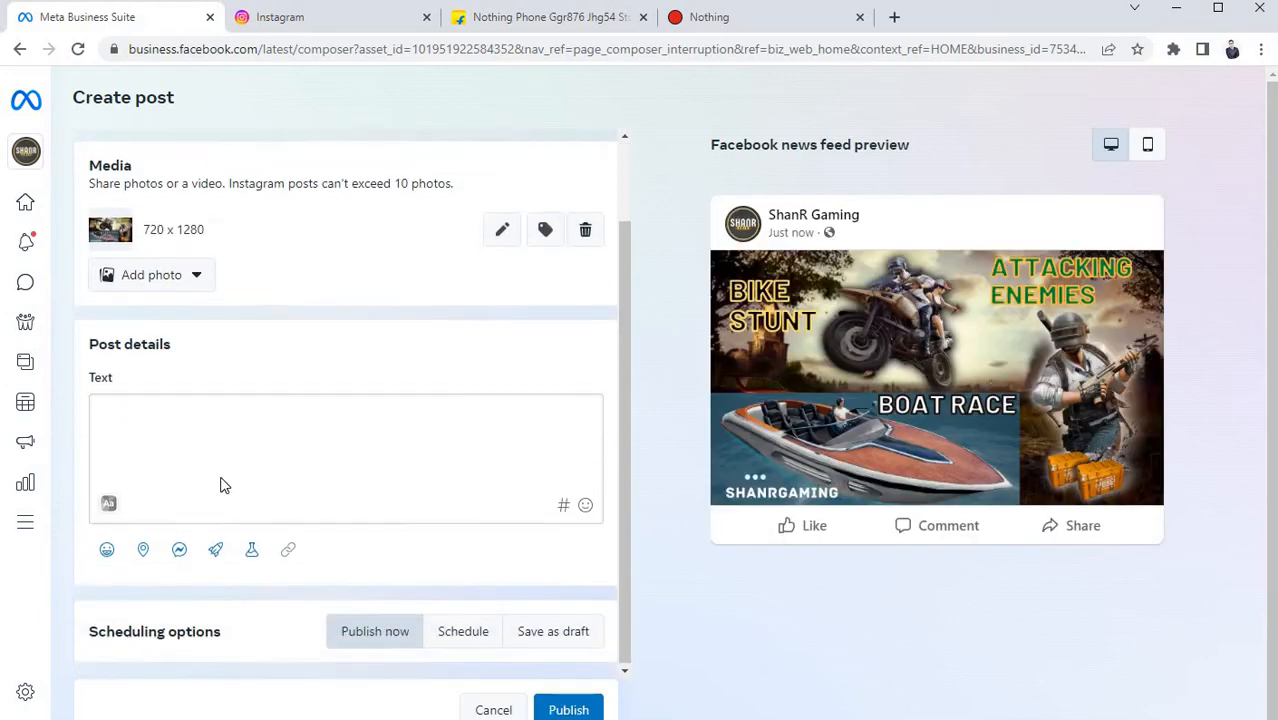
click(133, 413)
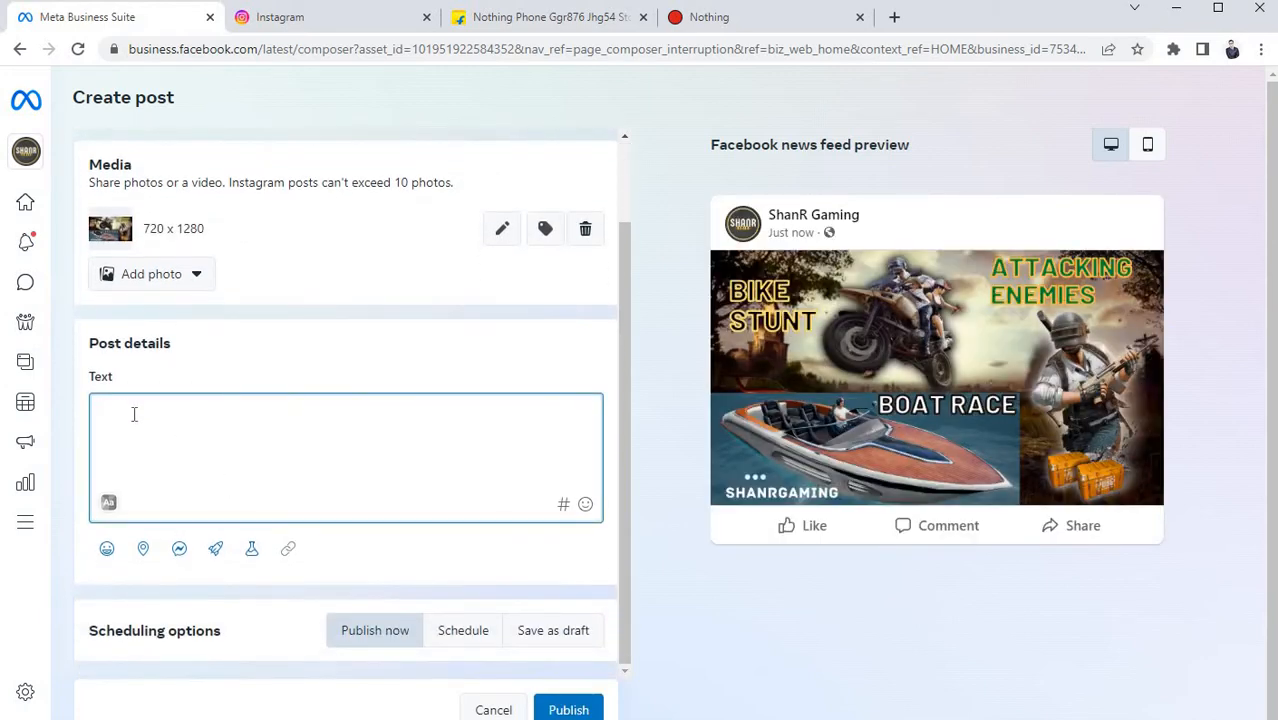
text(My Life in Gaming | Bike Stunt | Boat Race | Attacking Enemies #shanrgaming  https://youtu.be/8MQRDyDmPCI  #PUBG #bgmi)
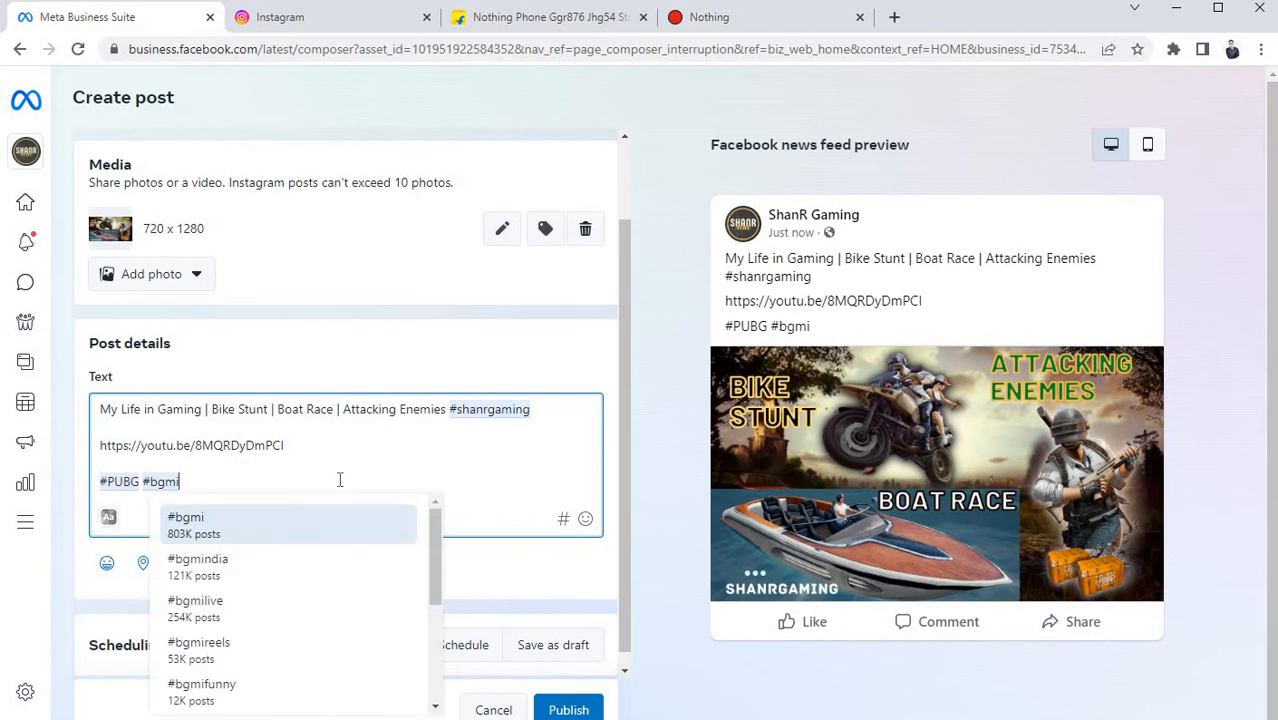
click(245, 533)
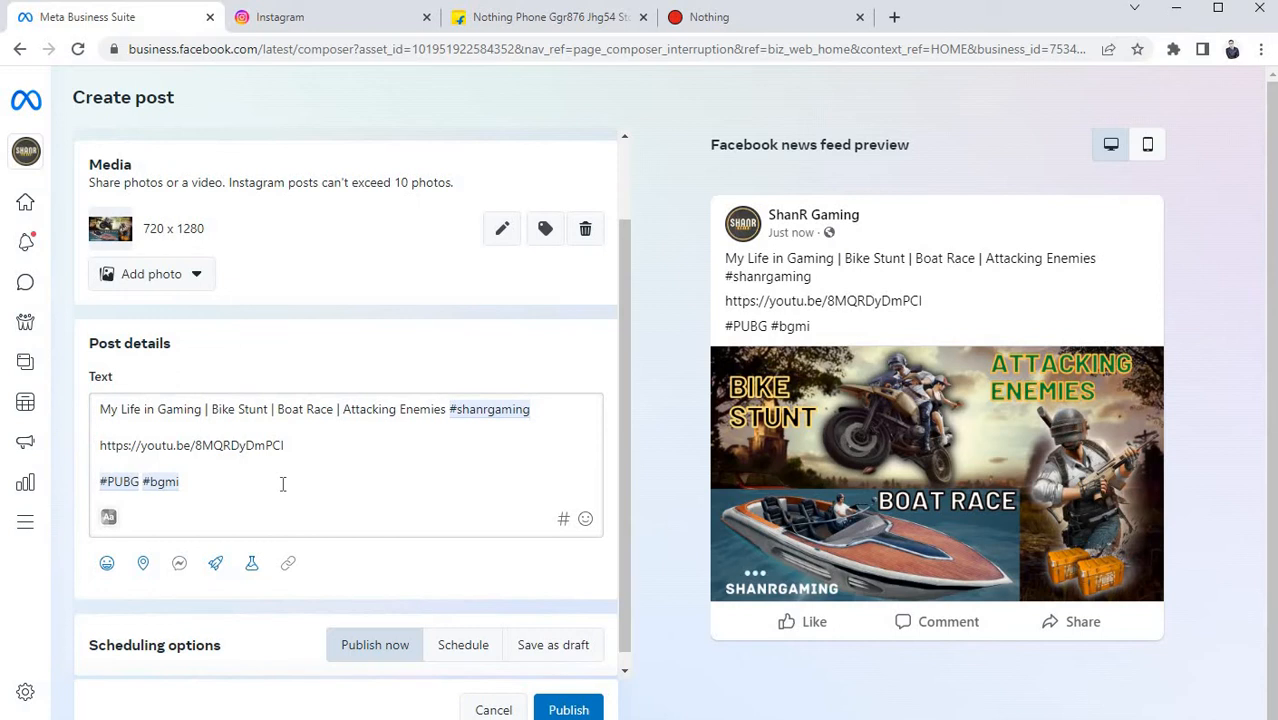
Step: Add the shanrgaming Instagram account to the post's destinations alongside the ShanR Gaming Facebook page
scroll(283, 484, down, 1)
scroll(414, 448, up, 2)
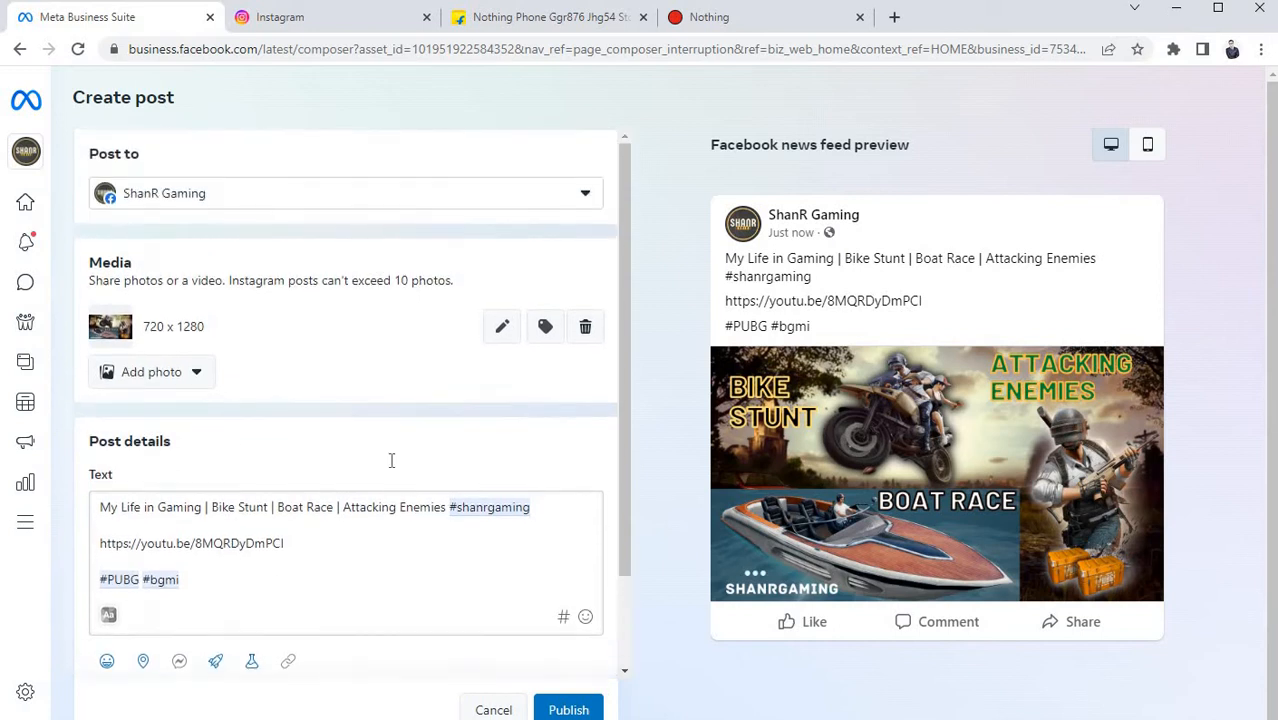
click(568, 197)
click(112, 305)
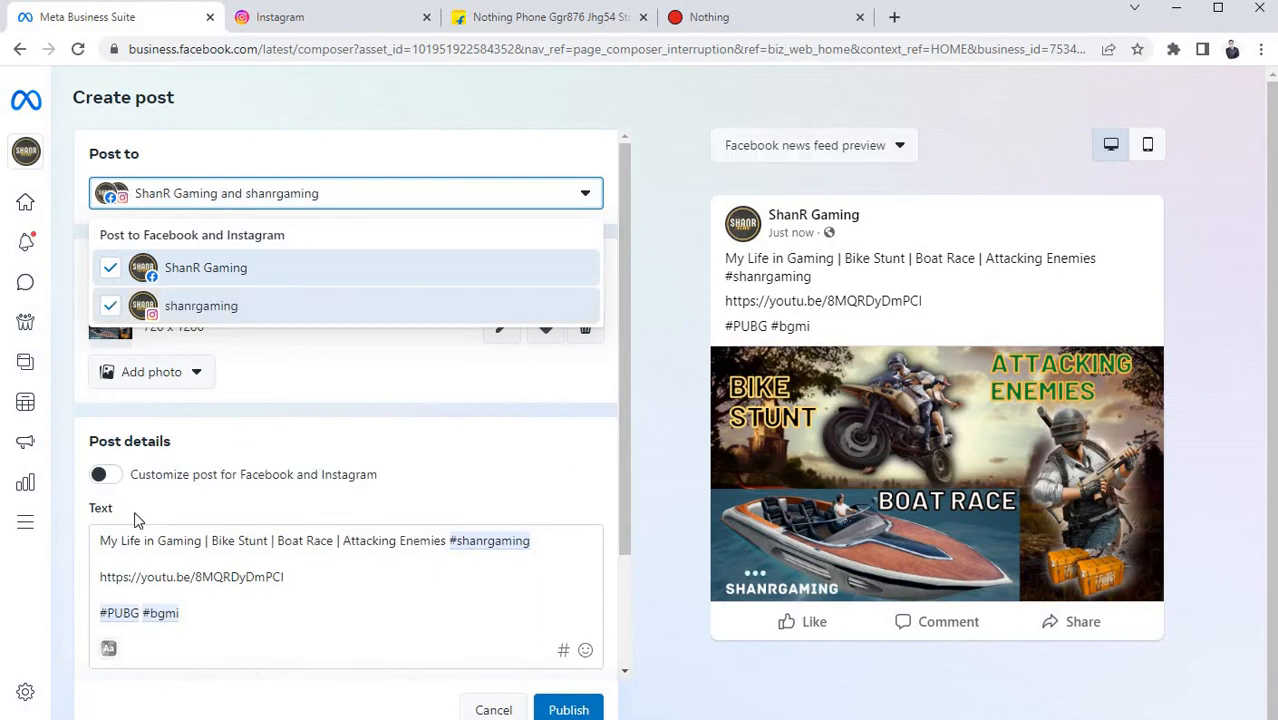
click(642, 411)
Step: Switch the post preview from the Facebook news feed to the Instagram feed
scroll(428, 502, down, 1)
scroll(423, 502, down, 1)
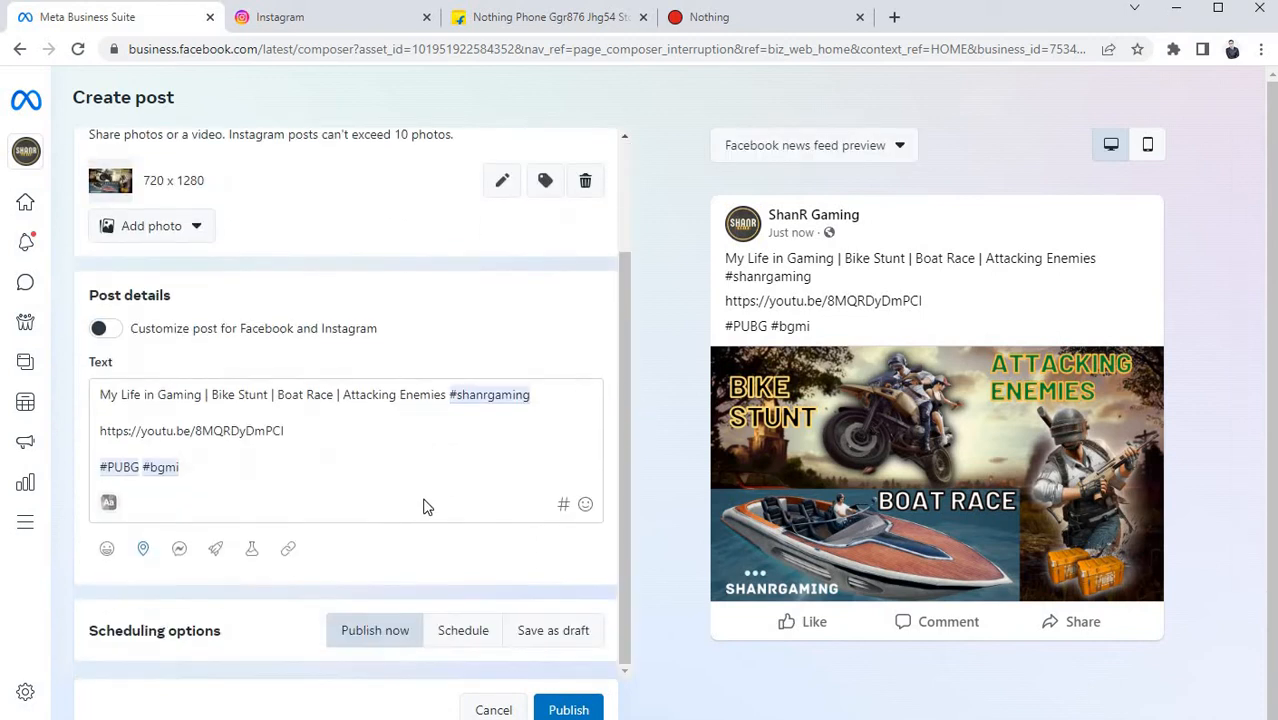
click(900, 146)
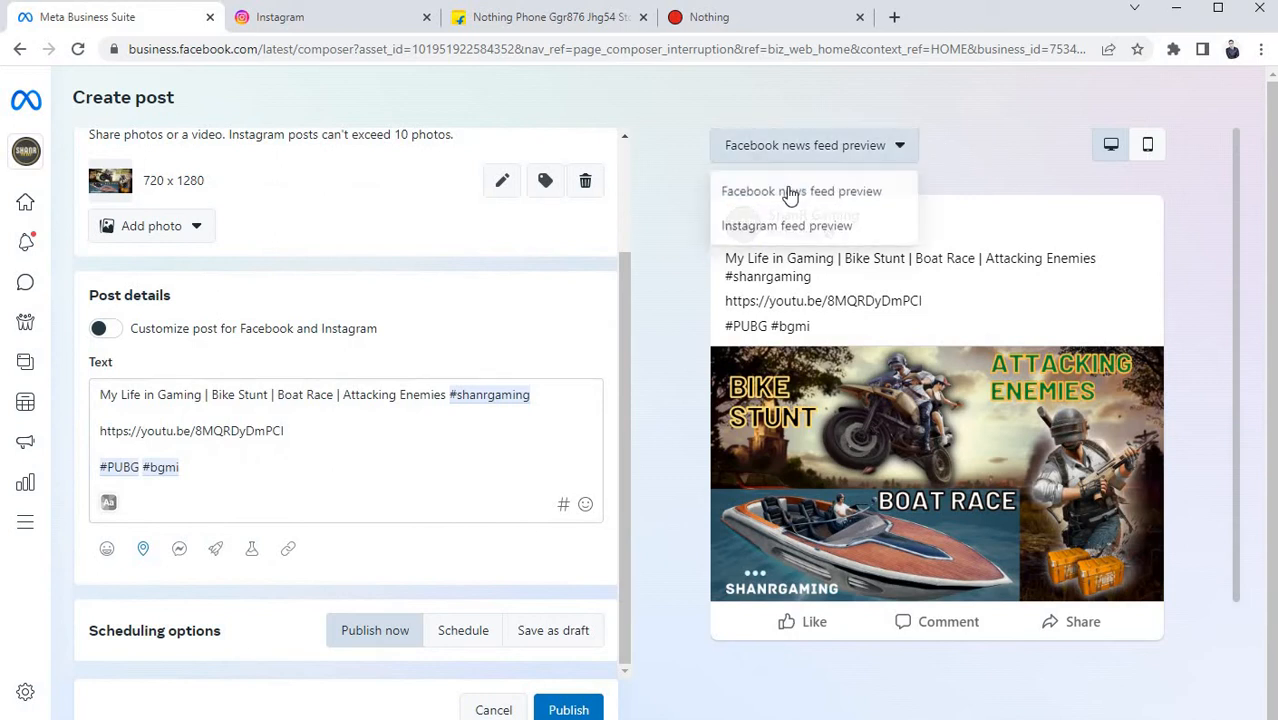
click(787, 222)
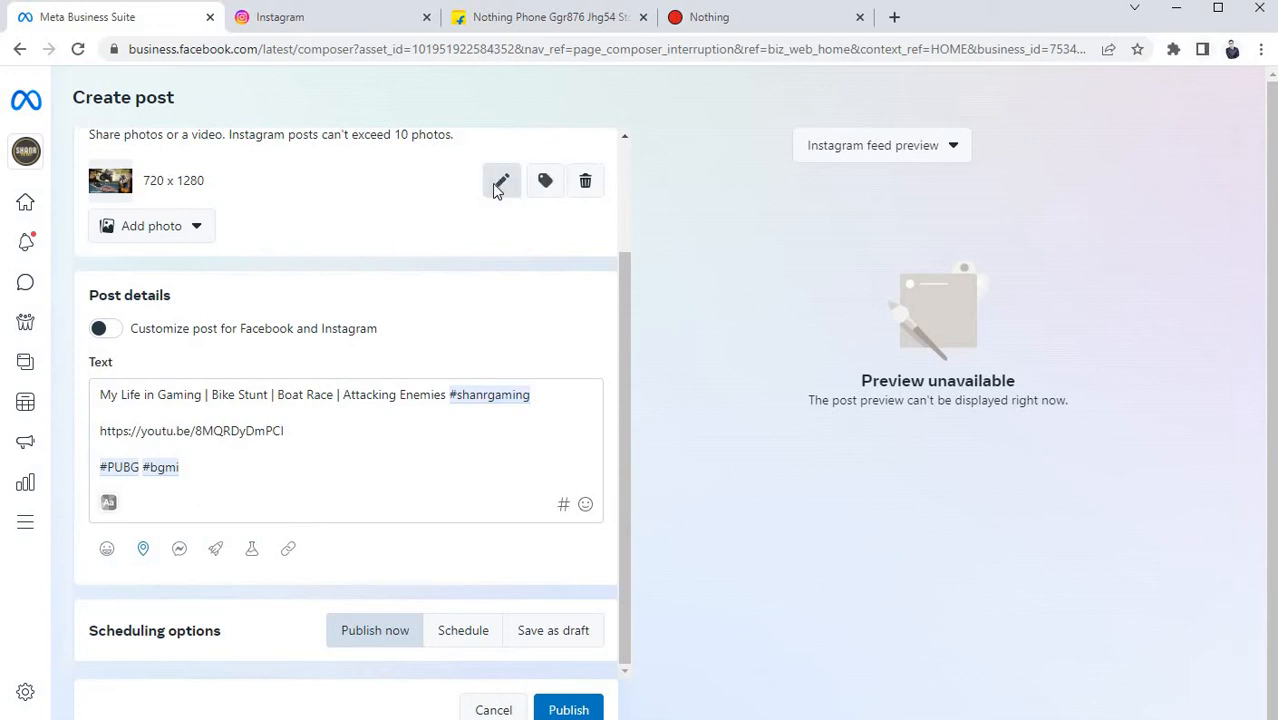
Step: Crop the post's photo to the Horizontal 1.91:1 format and save the edit
click(500, 183)
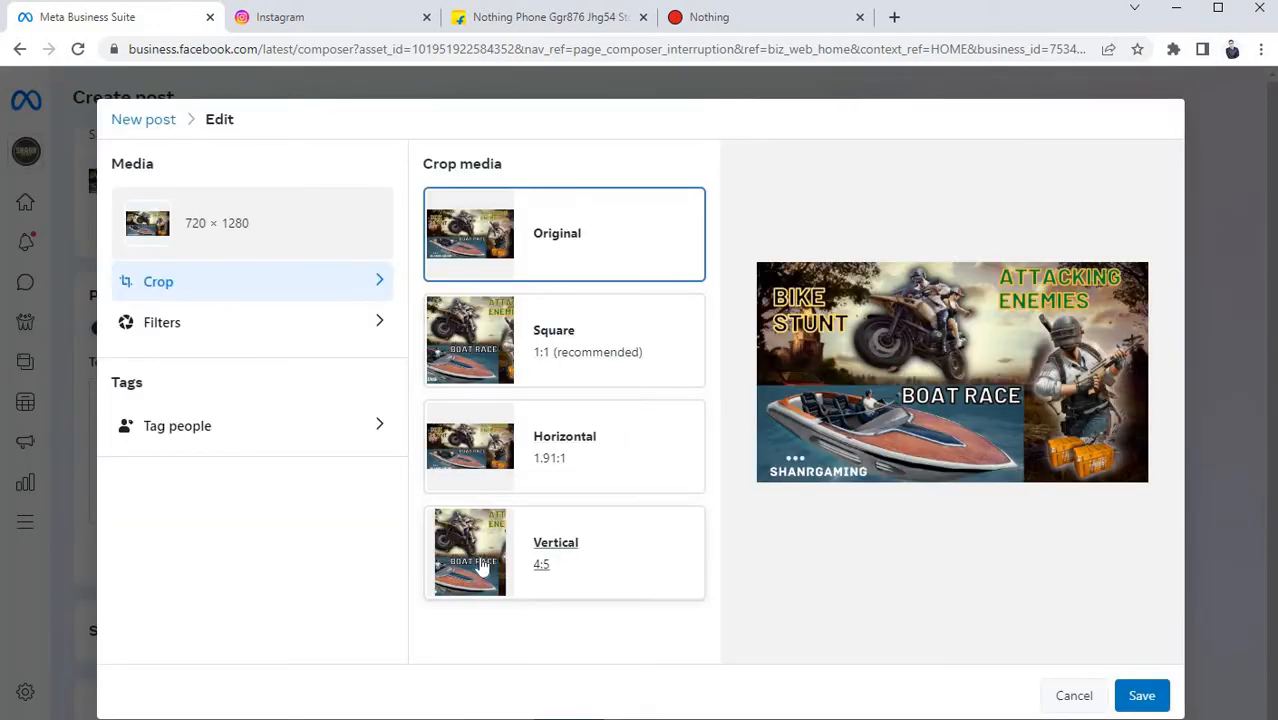
click(478, 447)
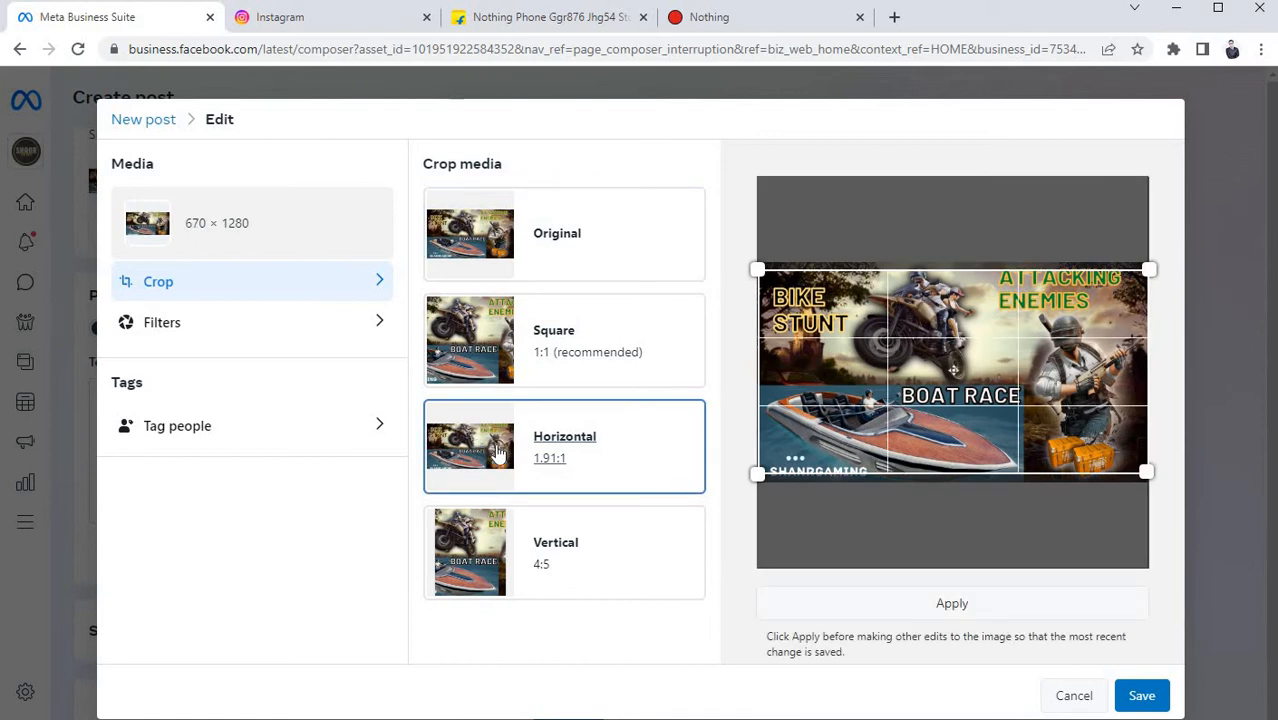
click(1141, 695)
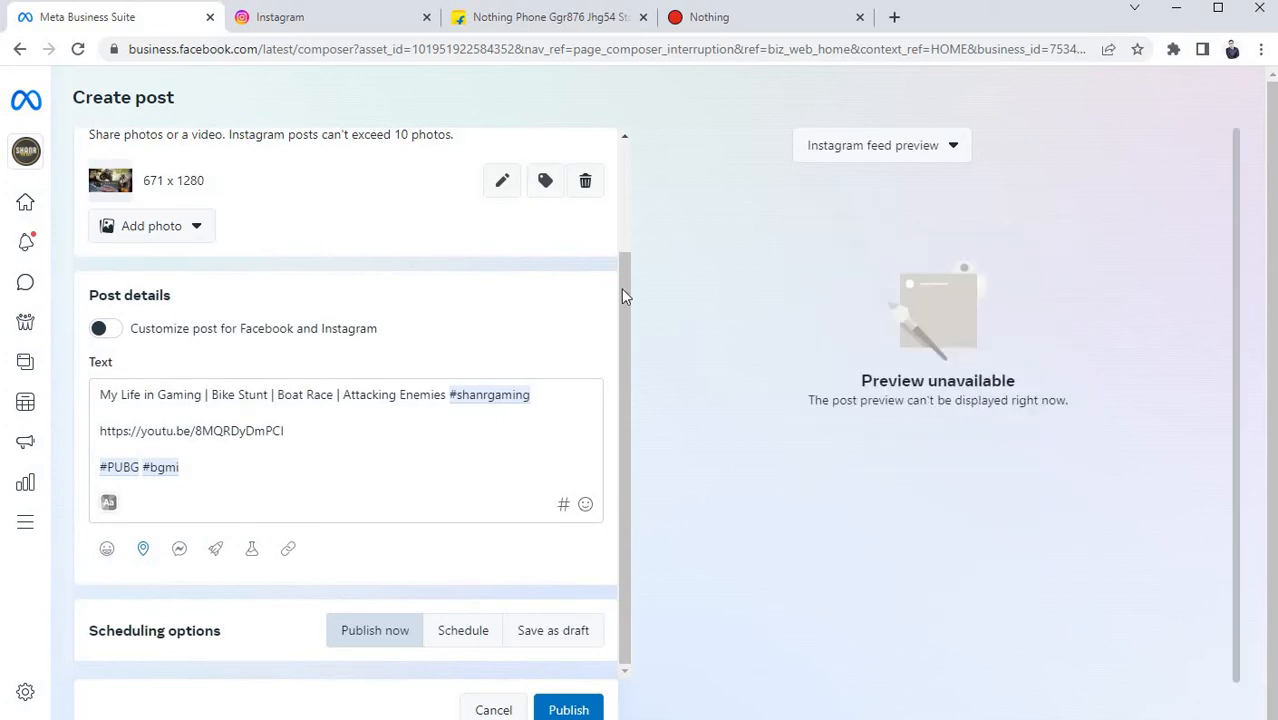
Step: Check the post in the Facebook desktop, Facebook mobile and Instagram feed previews, and publish it immediately
click(950, 160)
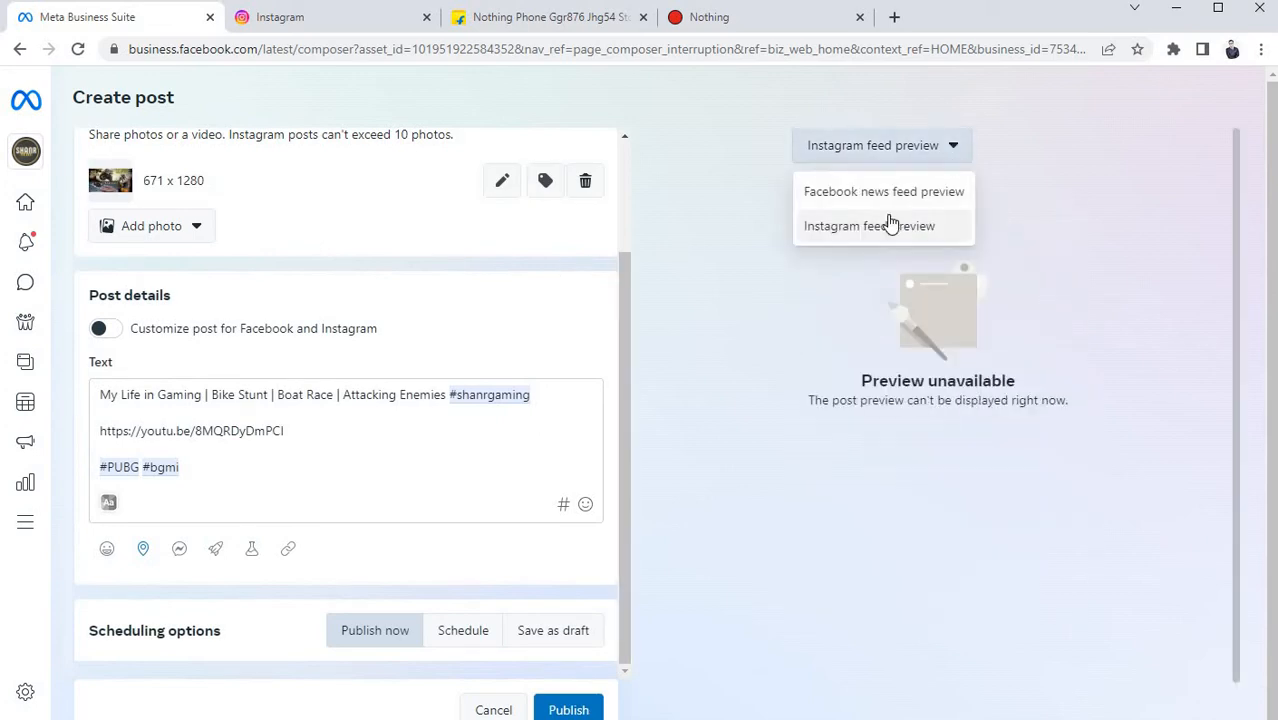
click(884, 200)
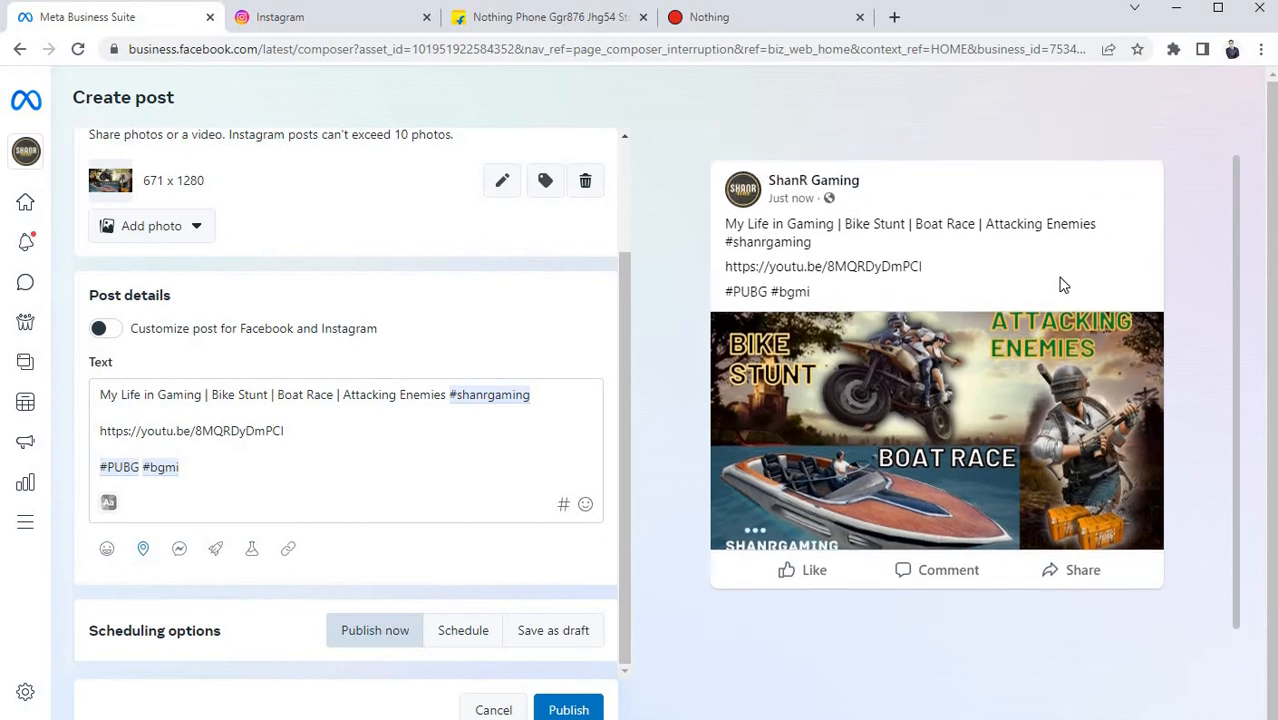
click(1150, 148)
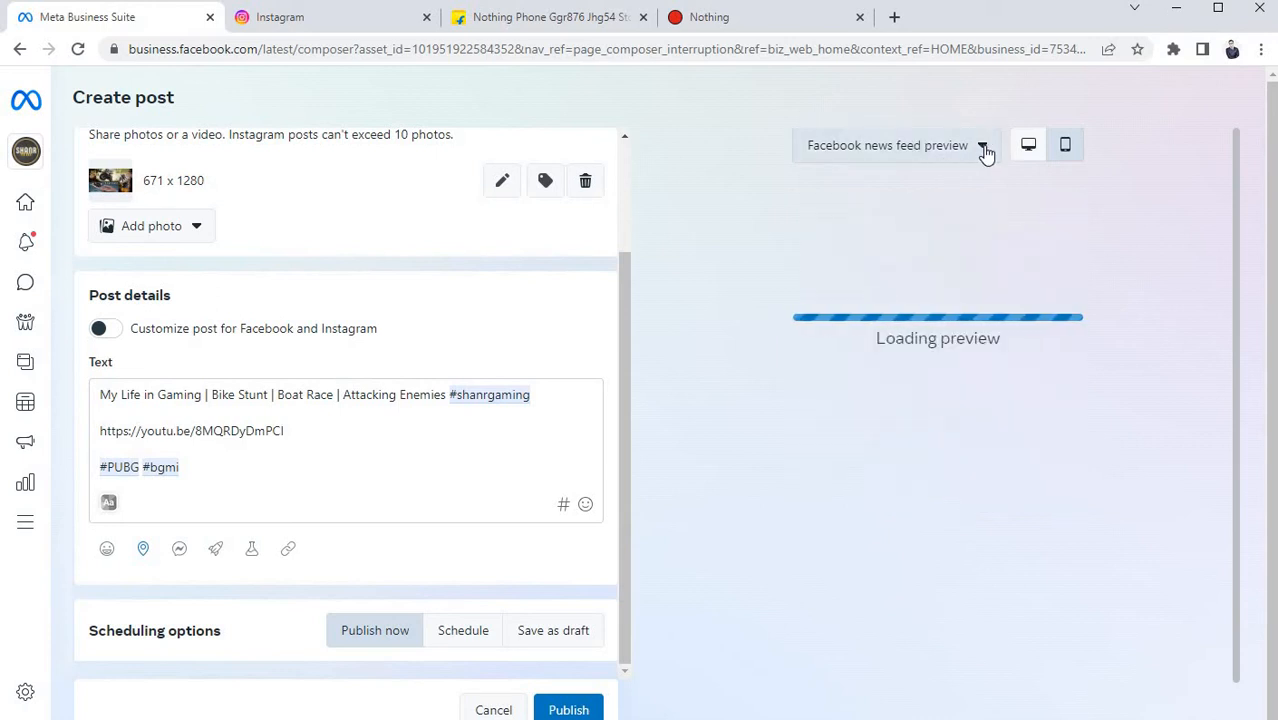
click(985, 150)
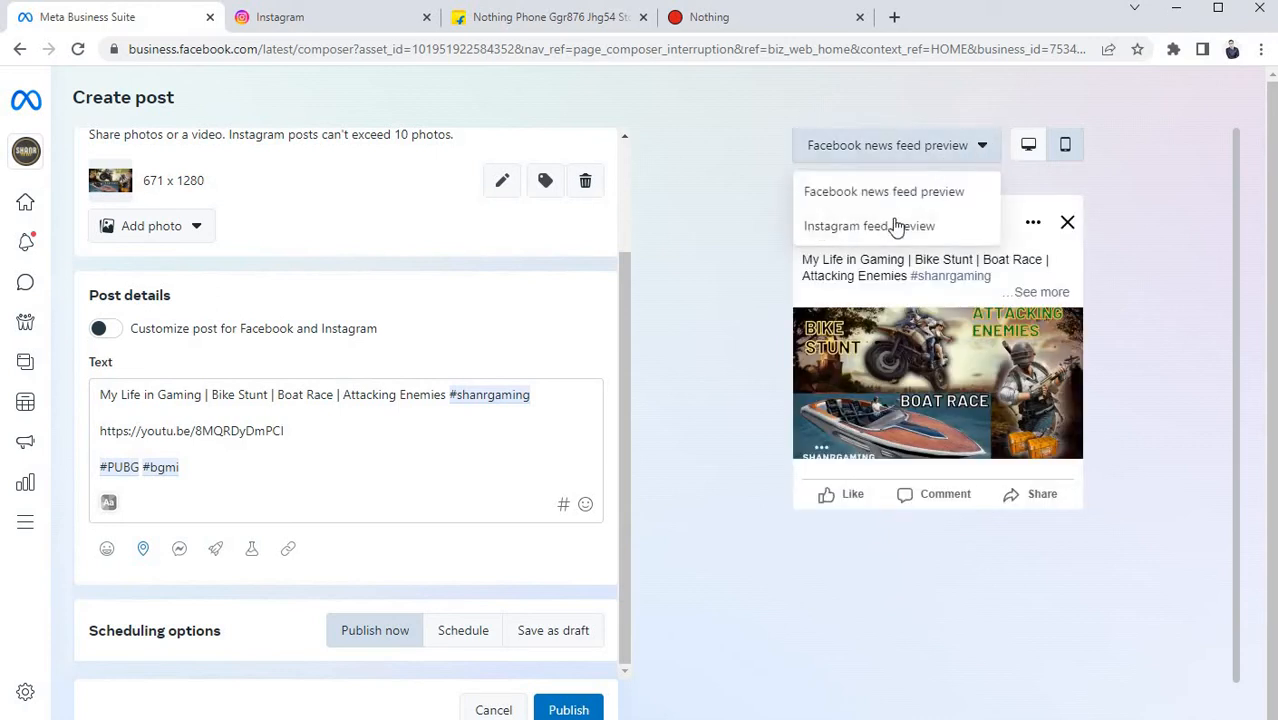
click(880, 230)
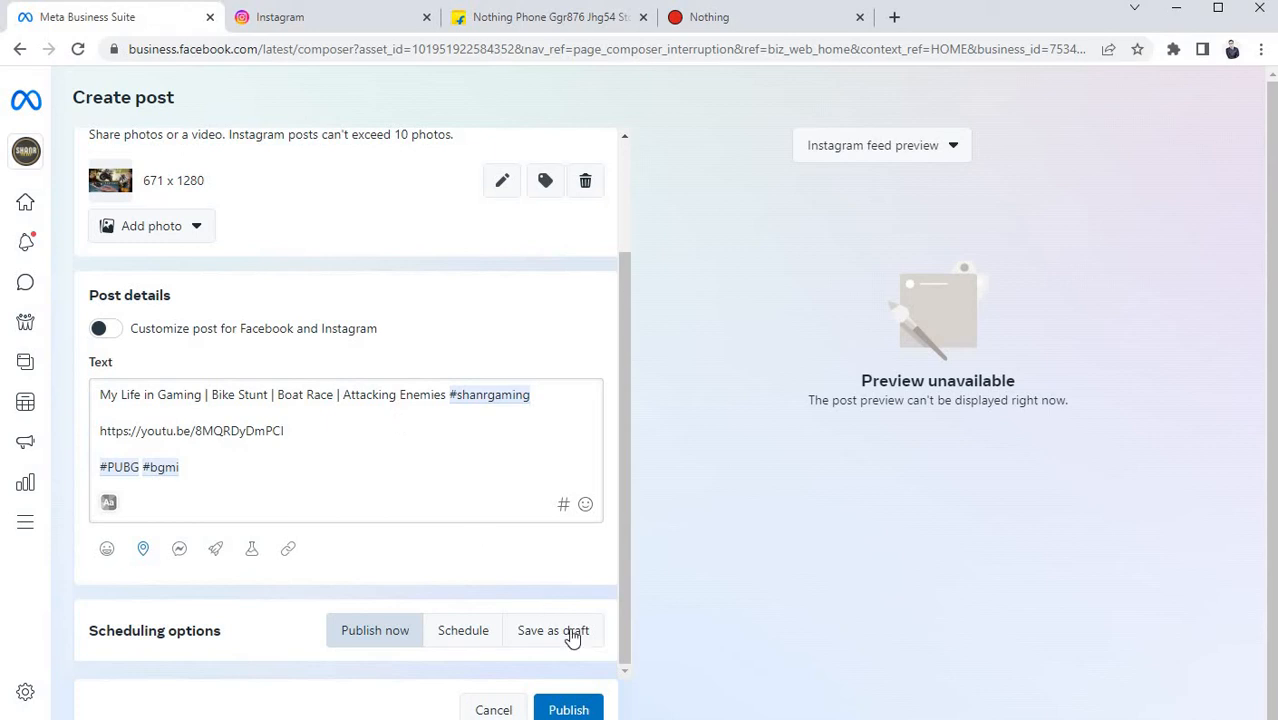
click(578, 710)
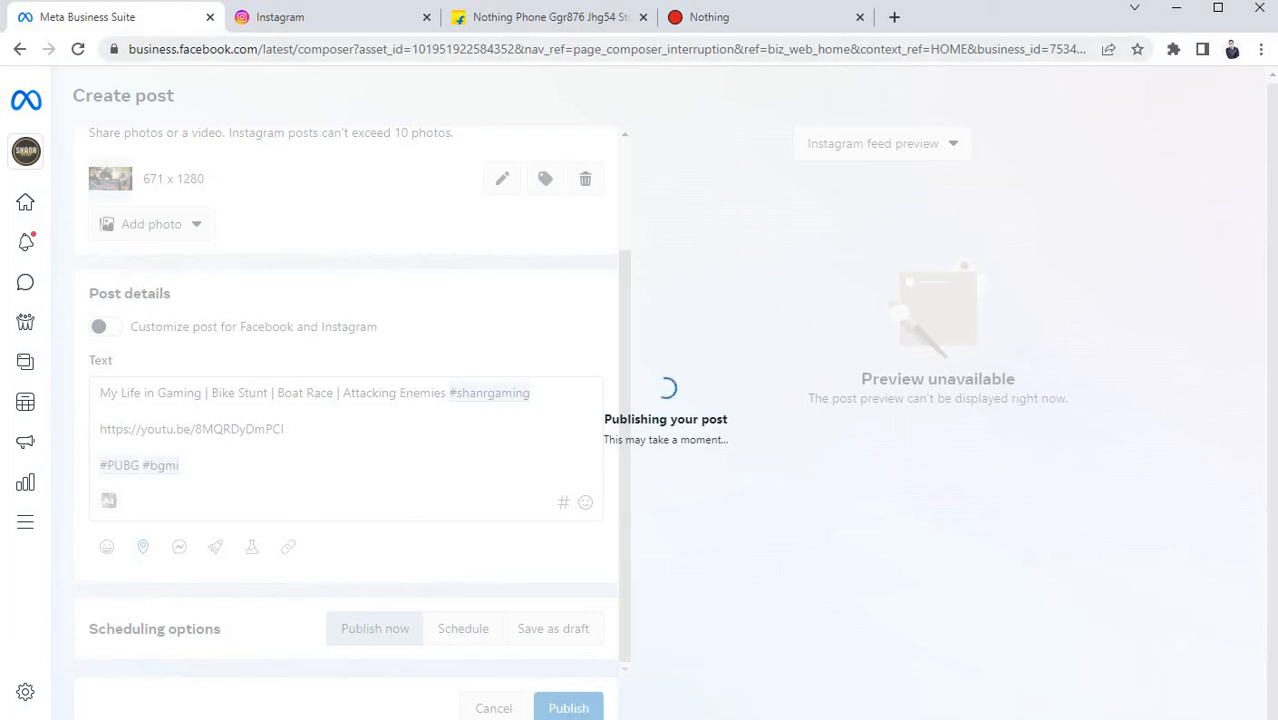
Step: Switch to Instagram, open the shanrgaming profile to look for the published post, and return to the home feed
click(328, 15)
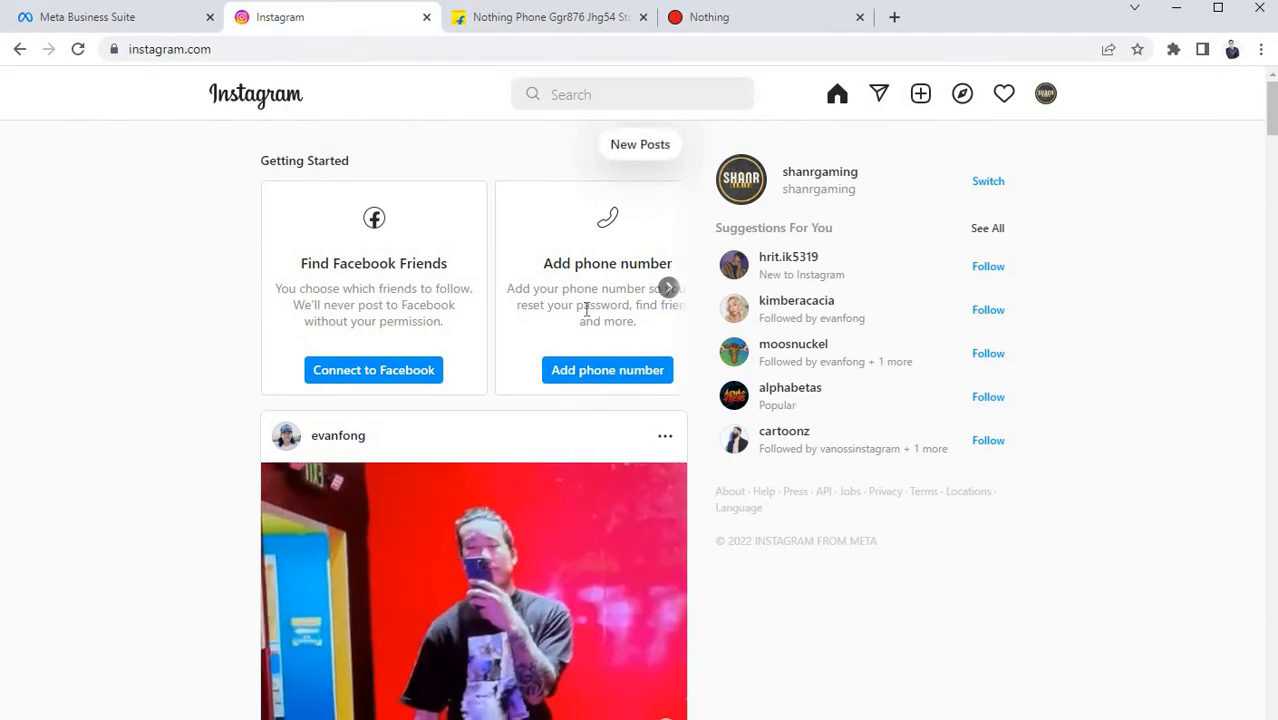
click(1047, 98)
click(980, 147)
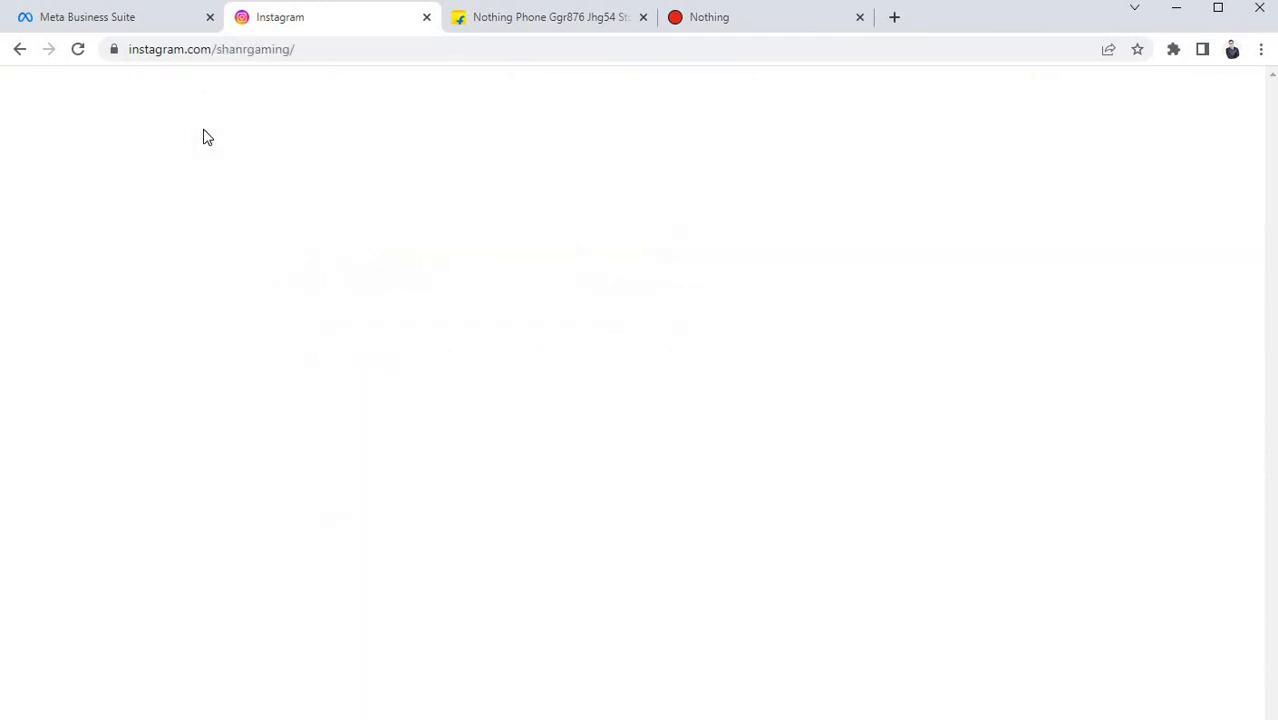
click(274, 106)
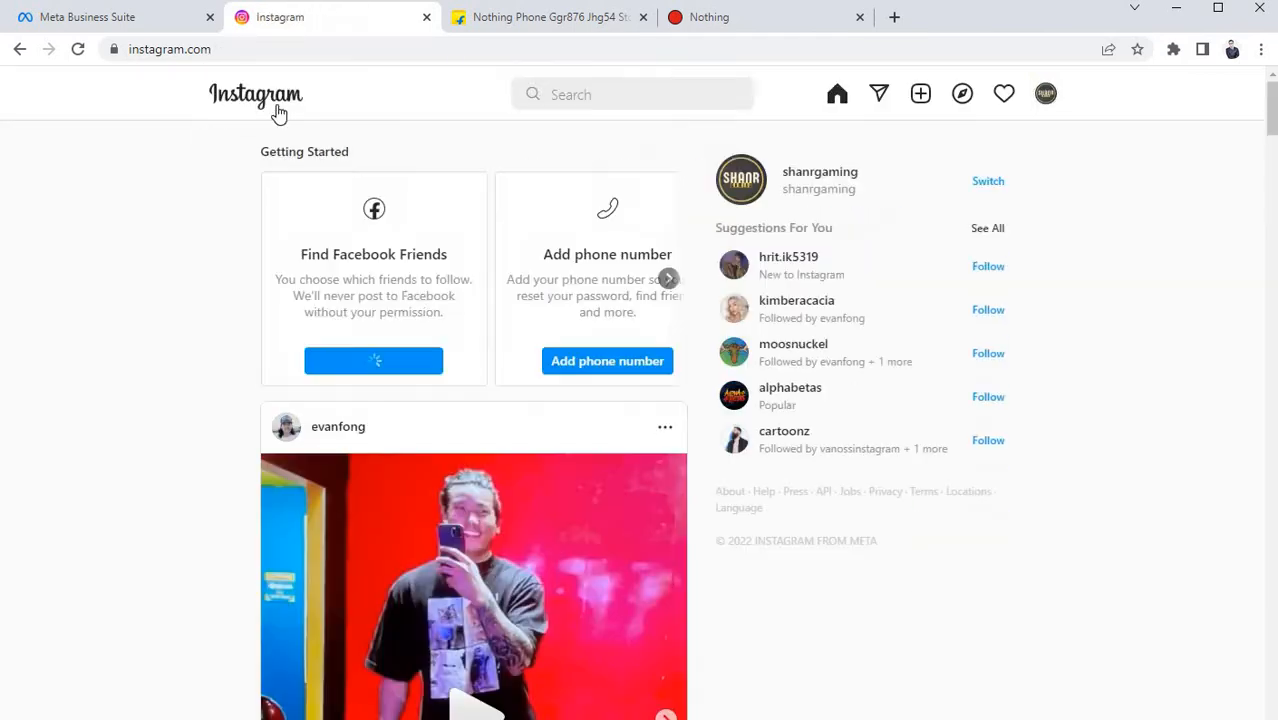
Step: Switch back to Meta Business Suite and check the Planner's Sun 3 column for the published Facebook and Instagram posts
click(116, 20)
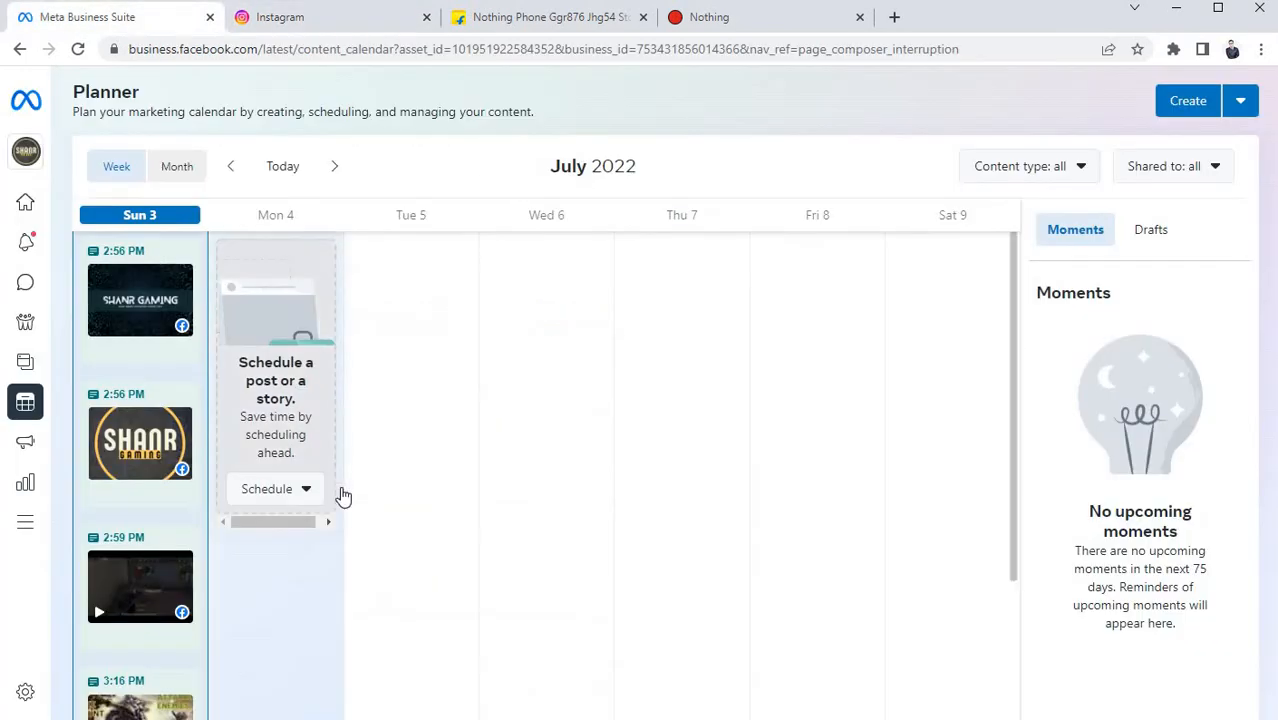
scroll(343, 496, down, 2)
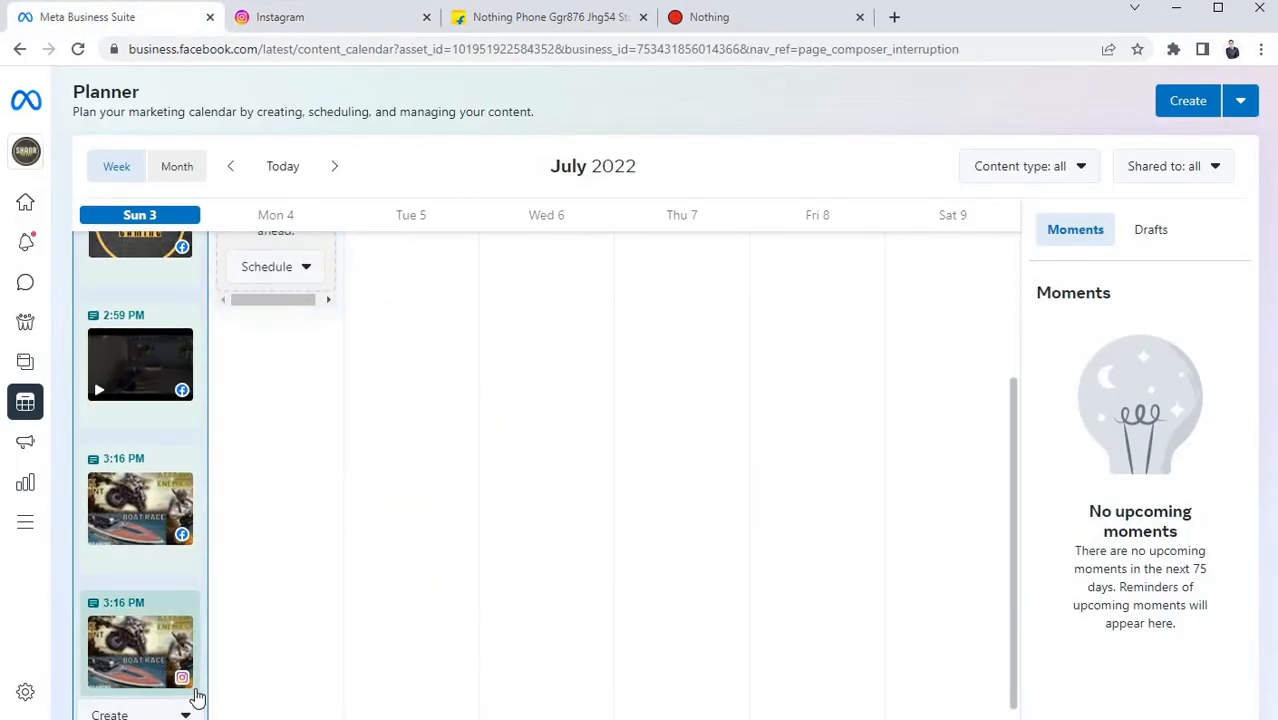
scroll(175, 548, up, 3)
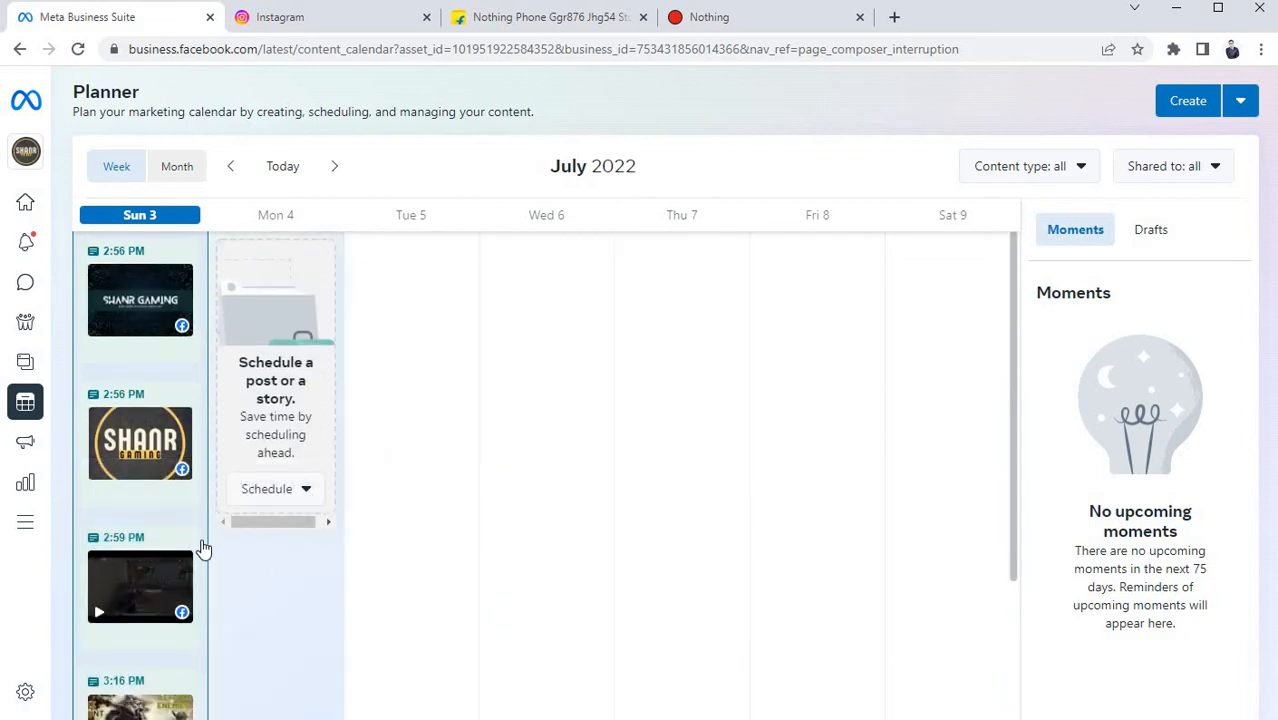
Step: Reload Instagram, view the published post on the shanrgaming profile, and close it
click(314, 24)
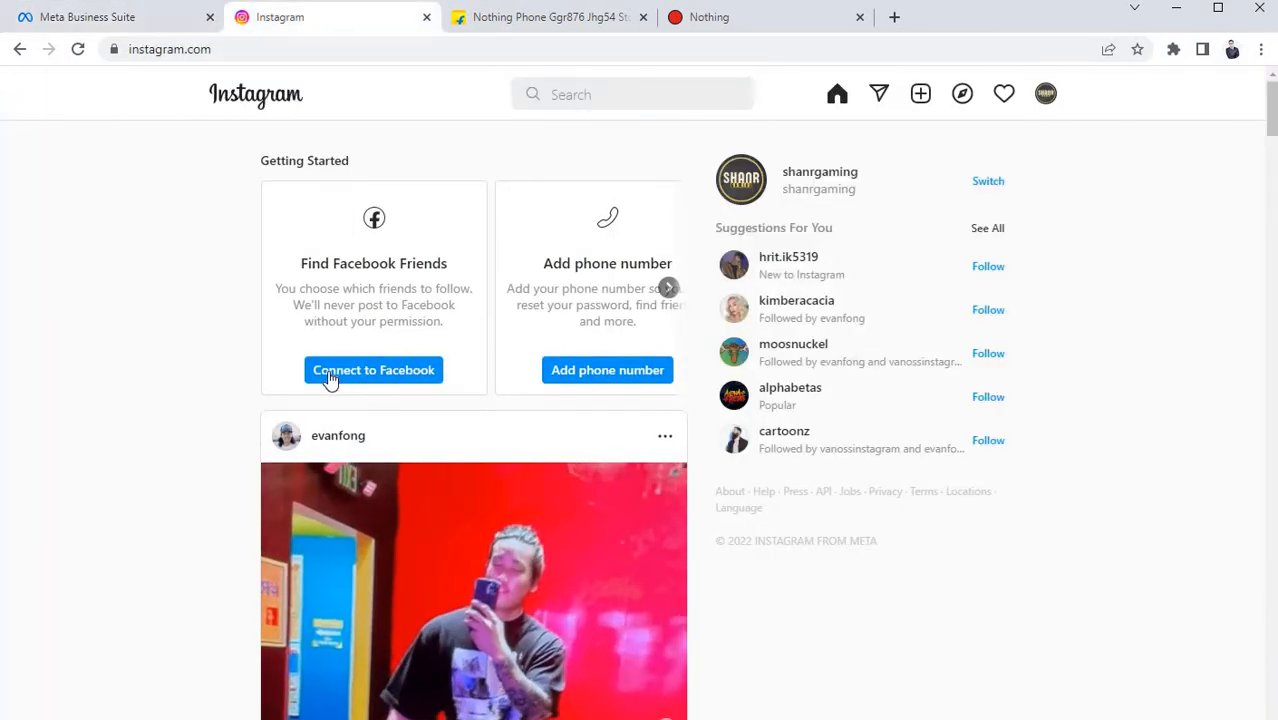
click(77, 49)
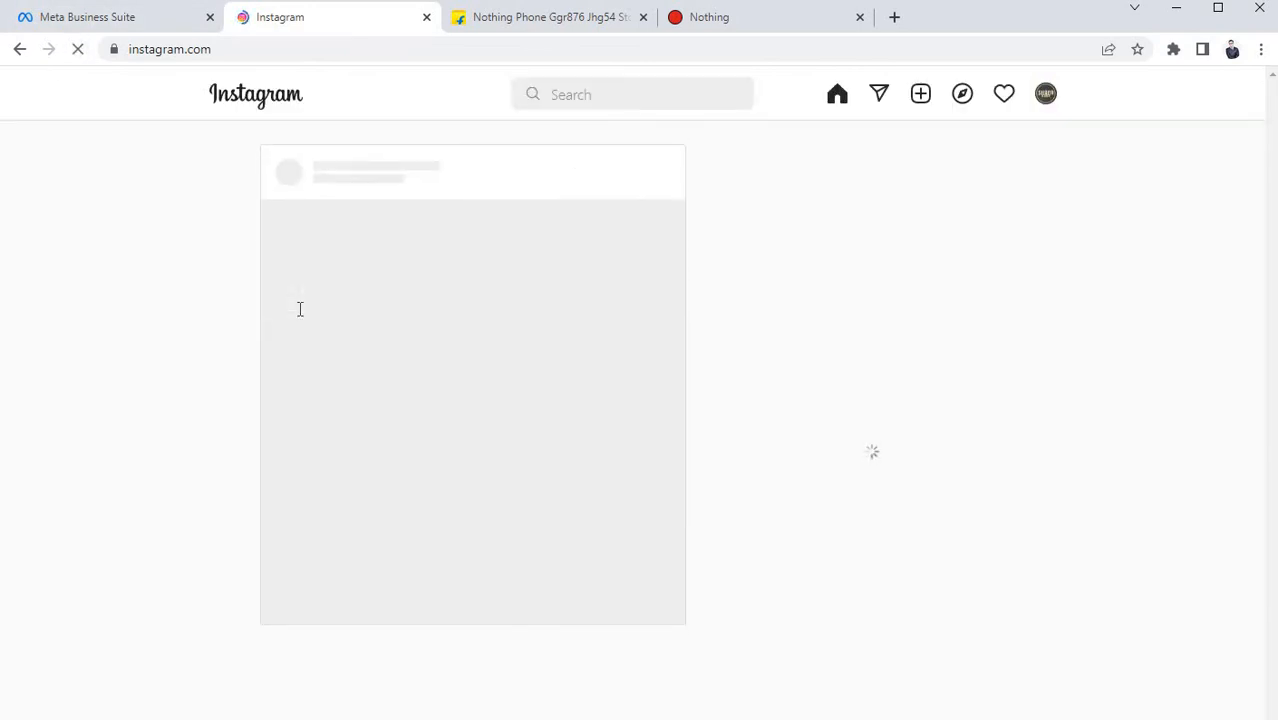
click(1046, 94)
click(948, 136)
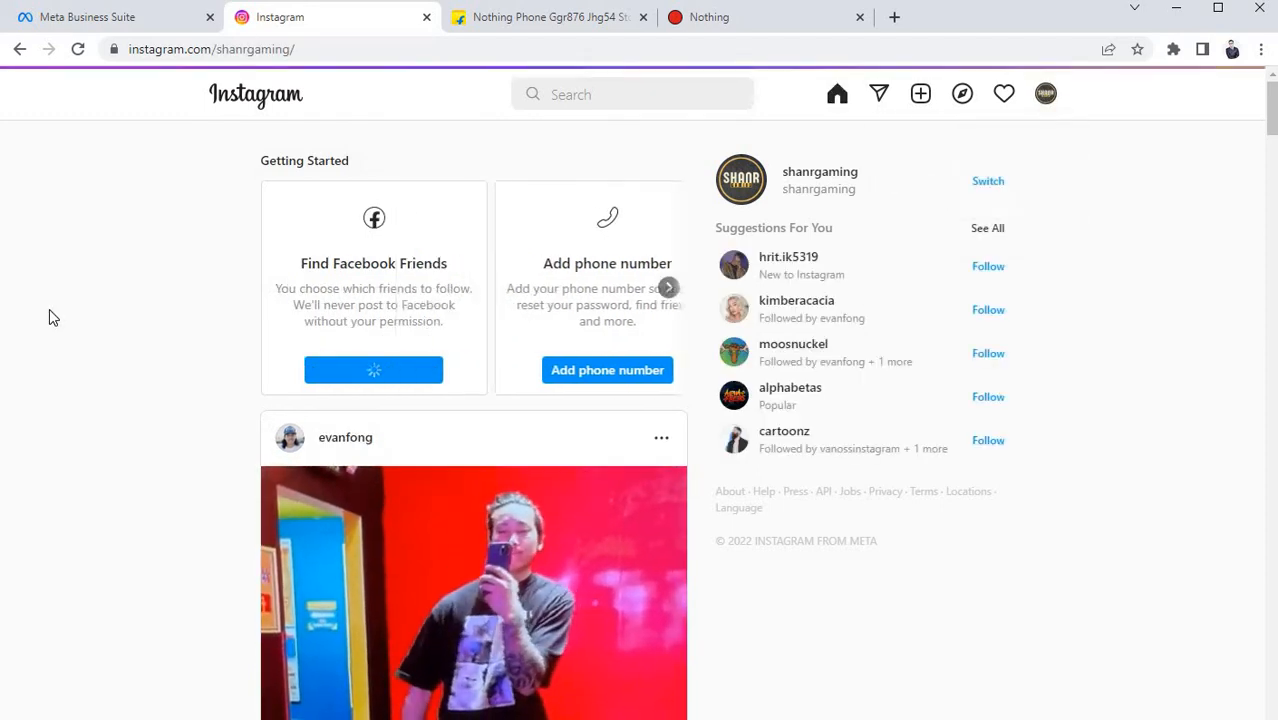
click(380, 415)
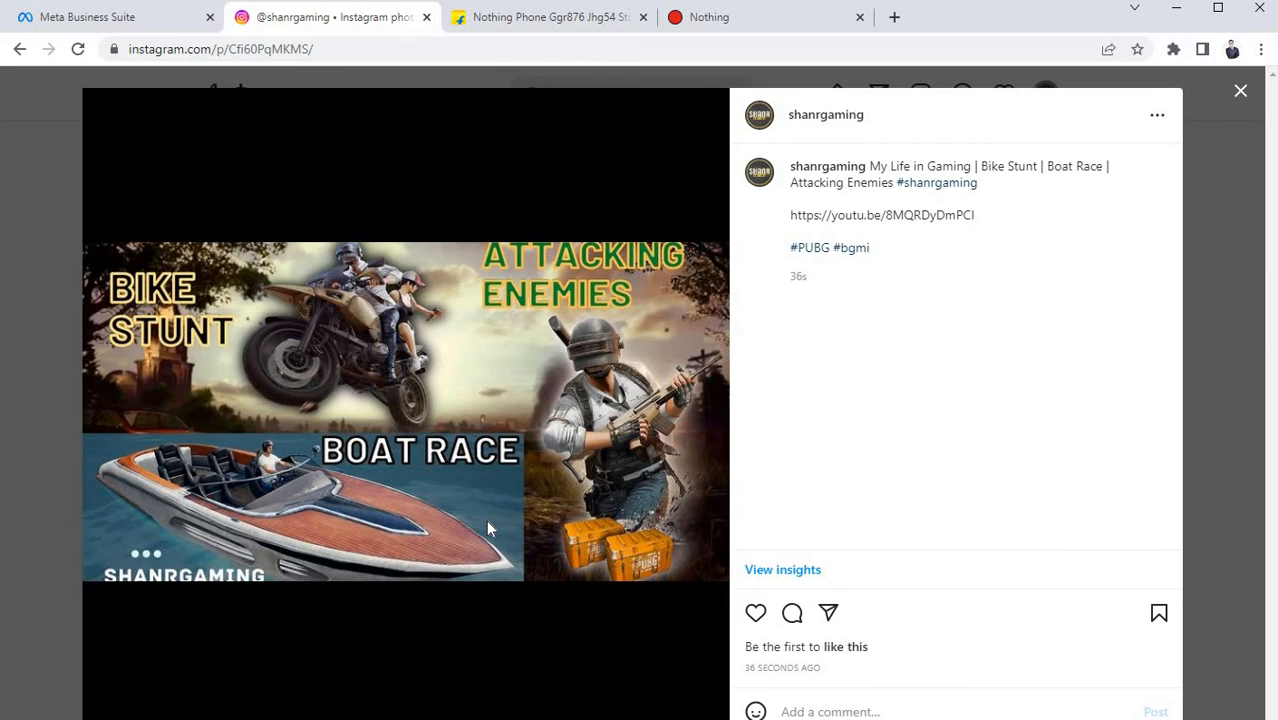
click(1240, 95)
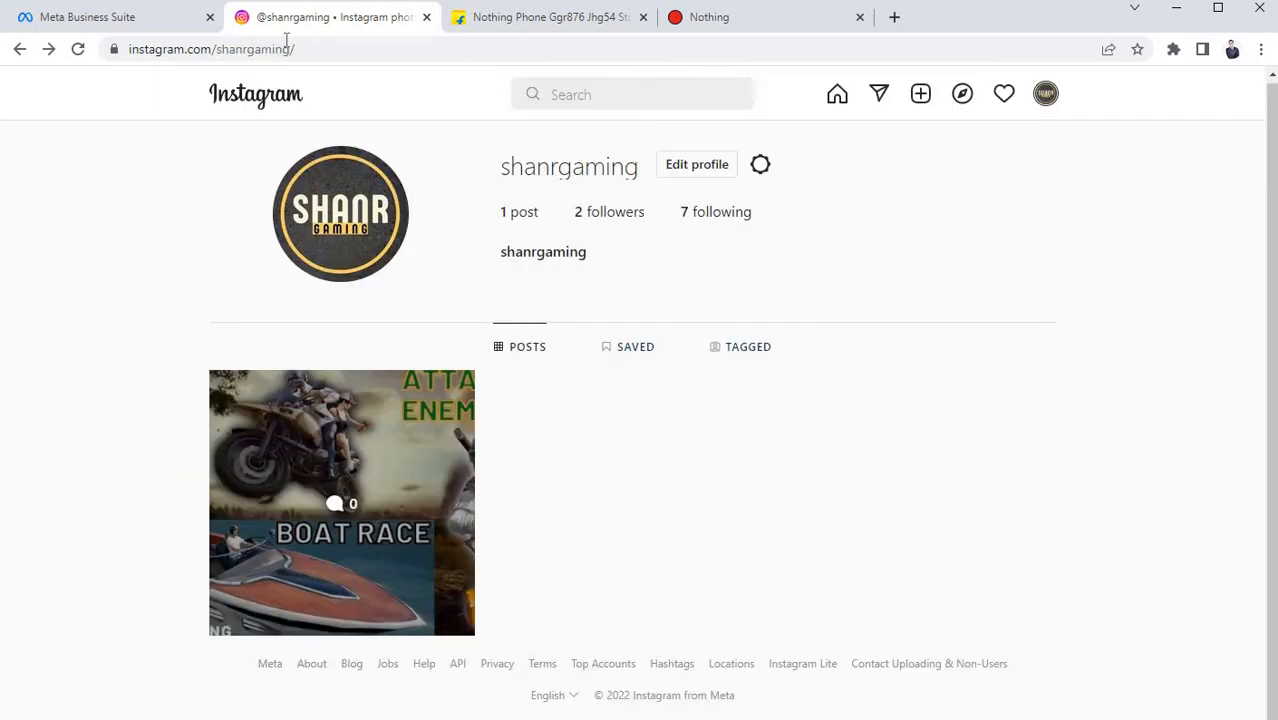
Step: Return to Meta Business Suite and open the list of content types that can be created from the Planner
click(163, 14)
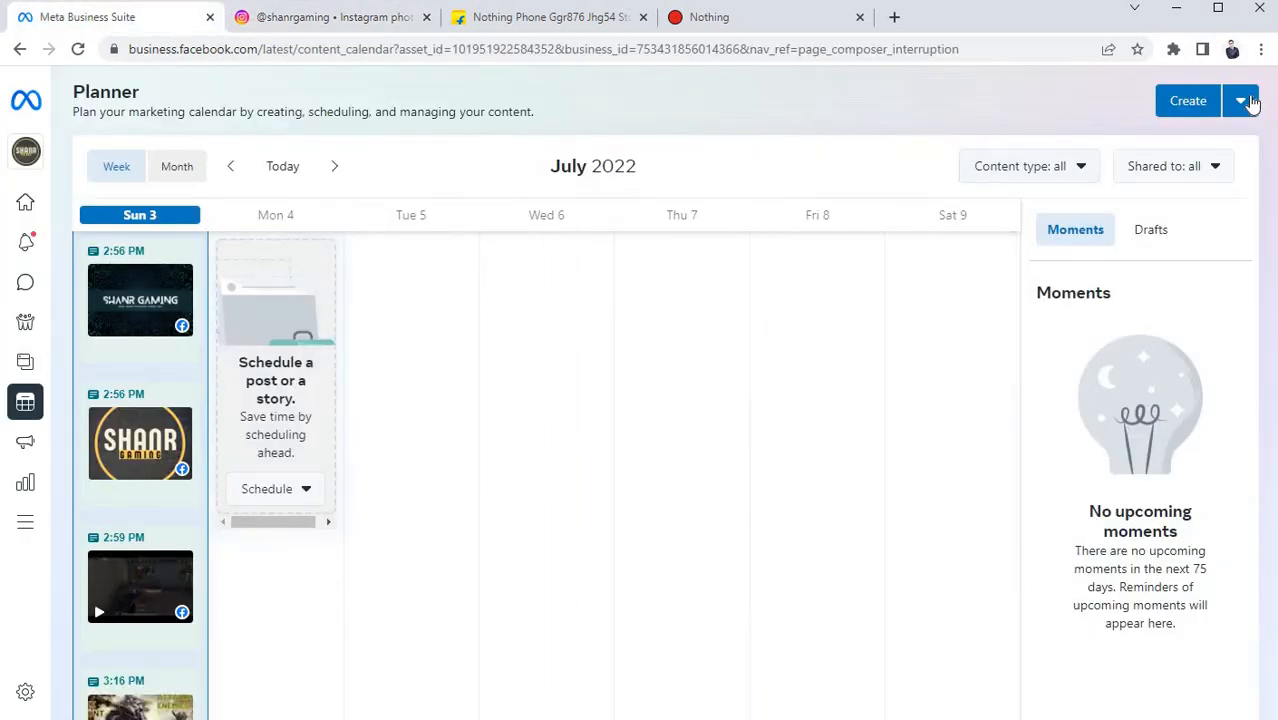
click(1240, 100)
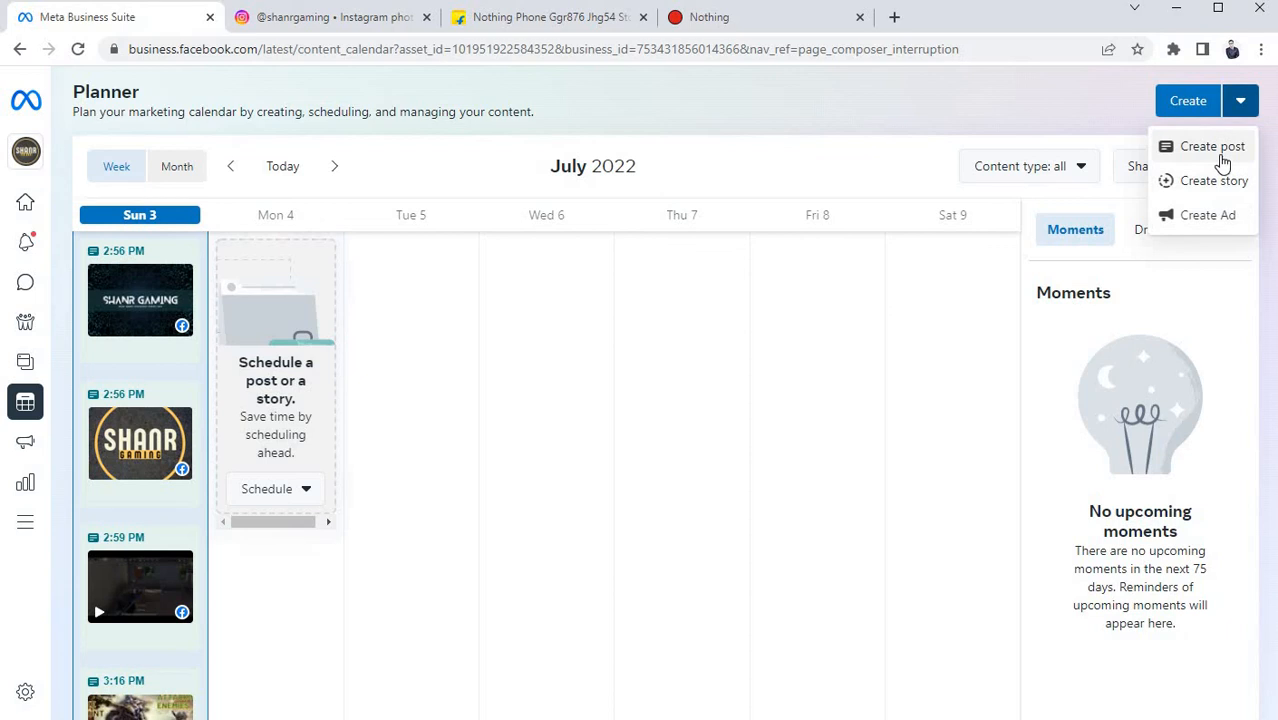